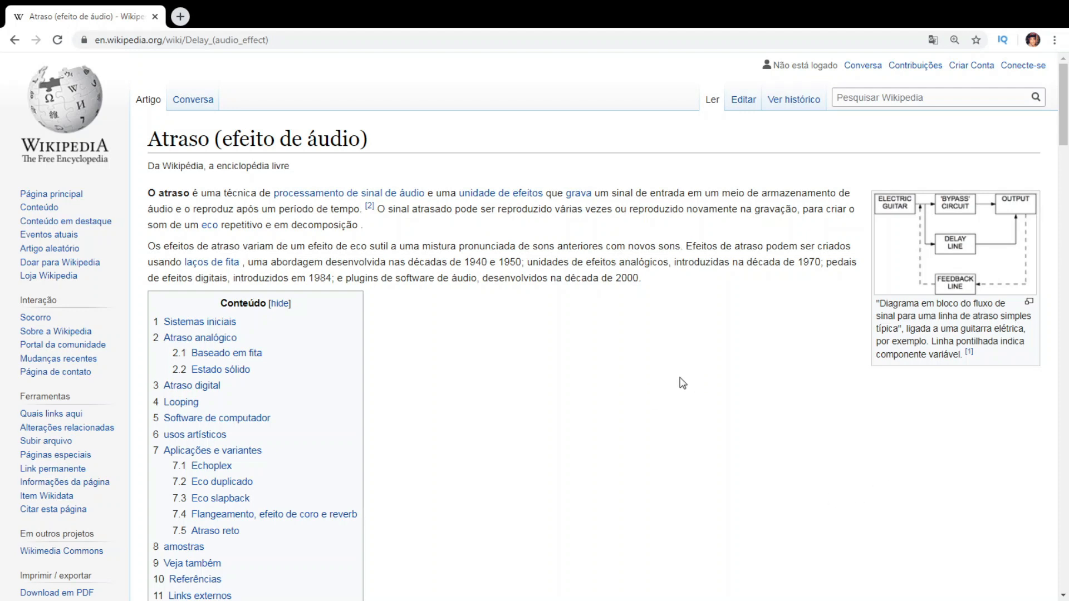
# Step: Read the delay article's sections on early systems, analog delay (tape and solid state) and digital delay
pyautogui.scroll(-5, 543, 386)
pyautogui.scroll(-5, 543, 386)
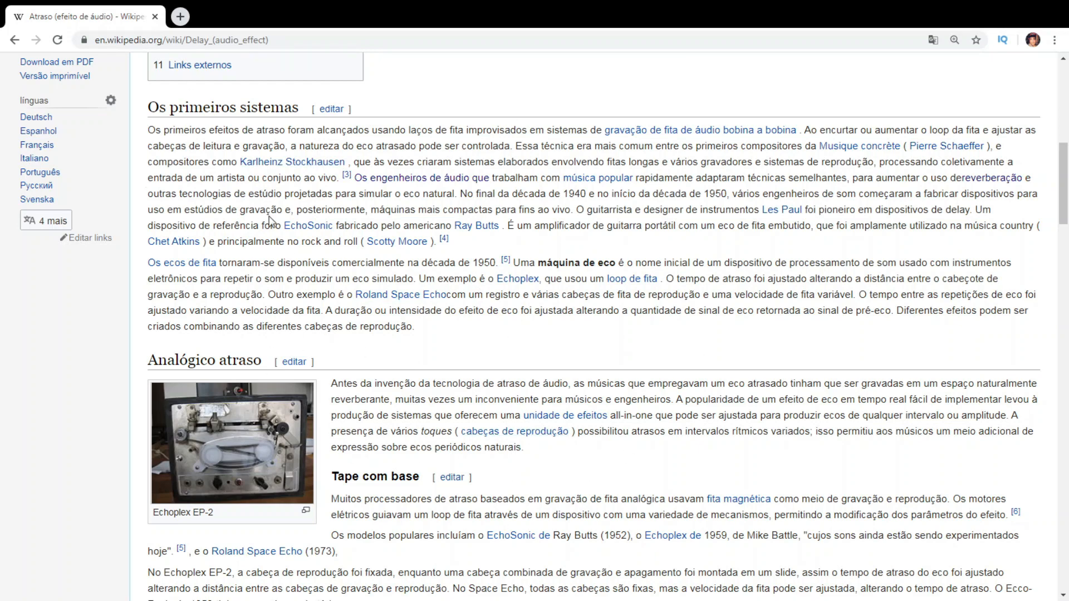
pyautogui.scroll(-5, 382, 315)
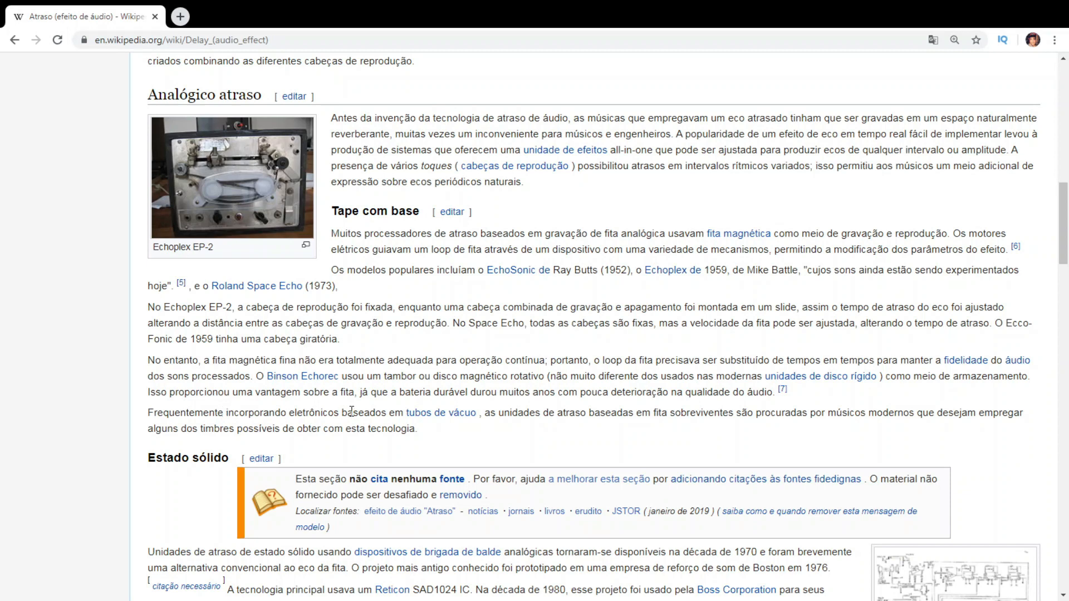
pyautogui.moveTo(415, 414)
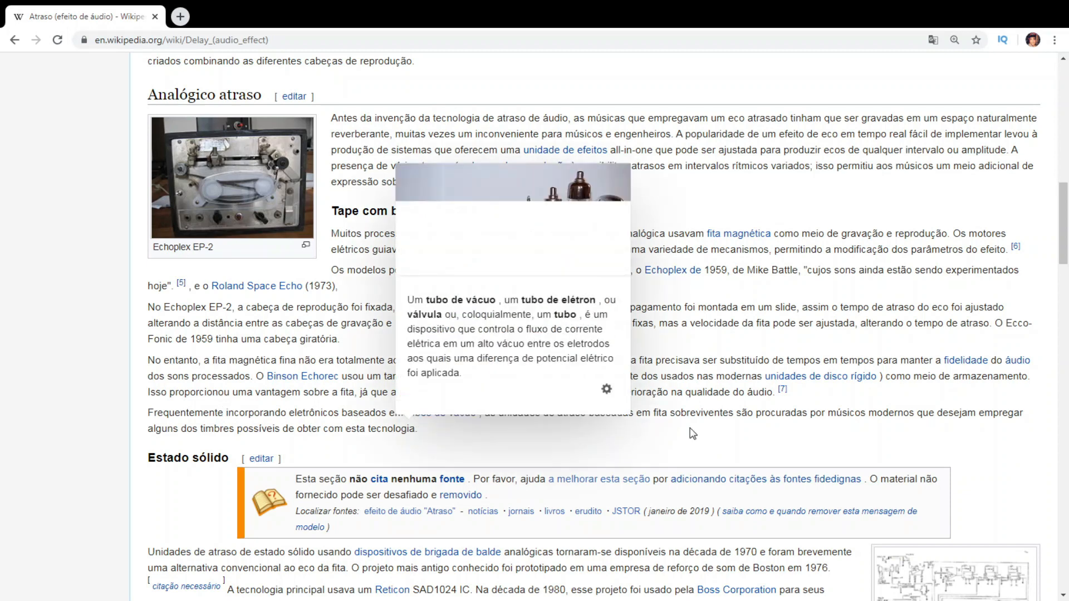
pyautogui.scroll(-3, 612, 384)
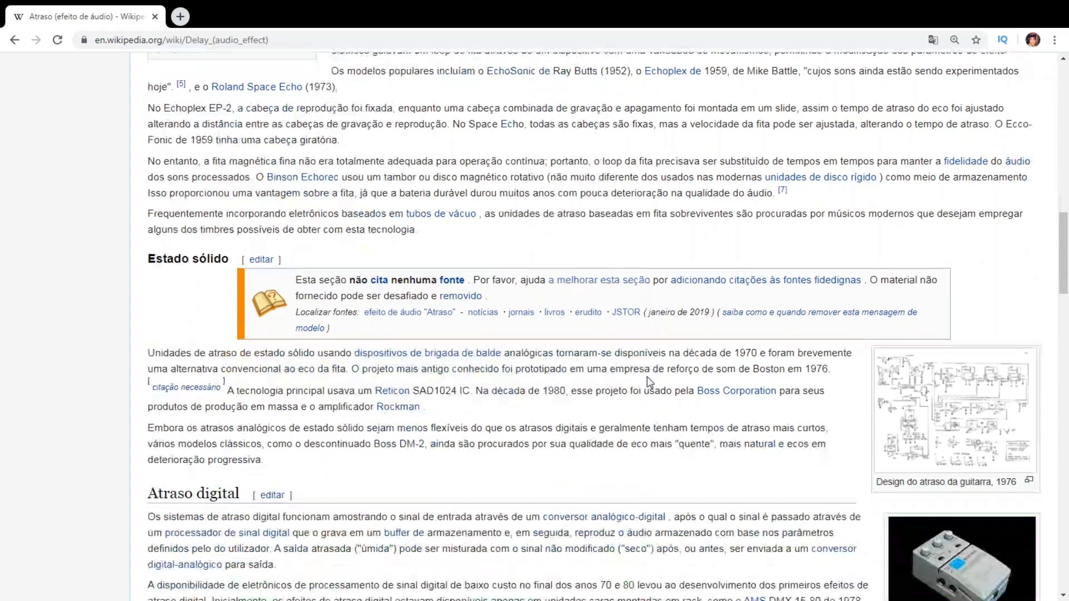
pyautogui.scroll(-3, 647, 381)
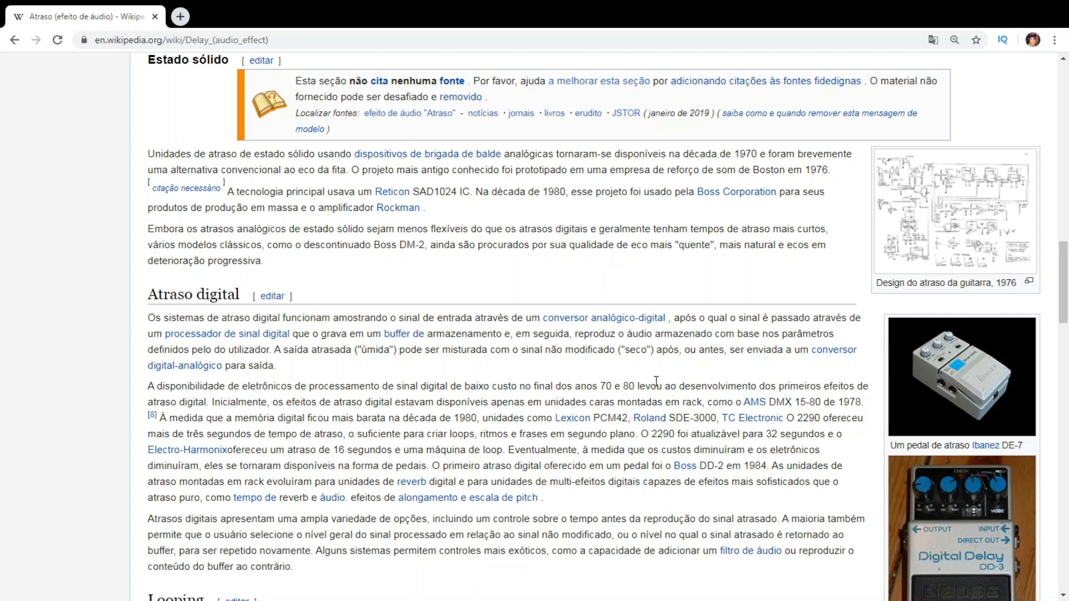
pyautogui.moveTo(385, 214)
pyautogui.scroll(-2, 428, 282)
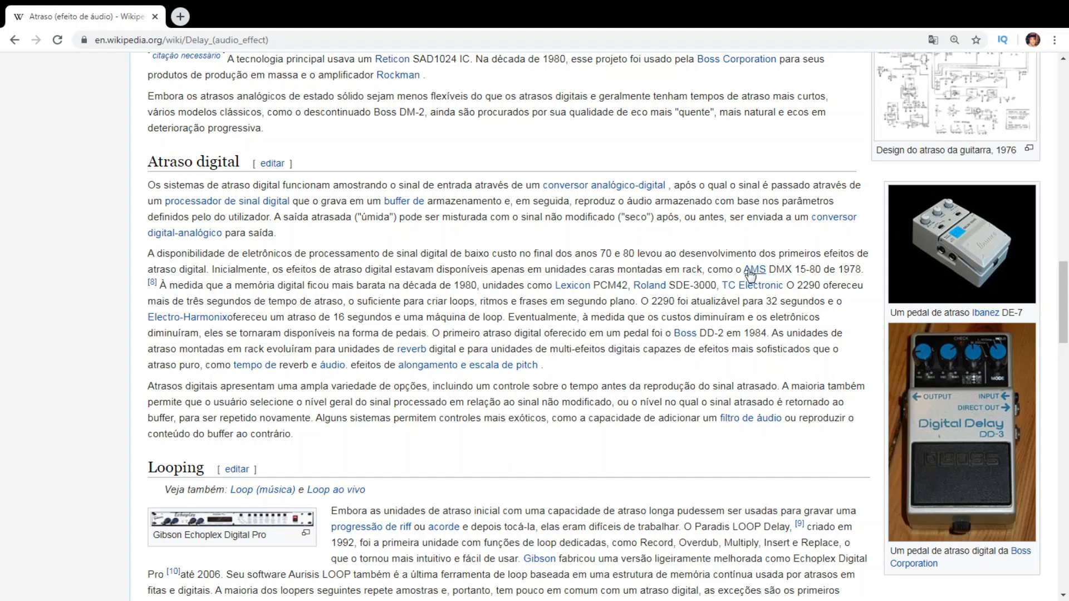
pyautogui.moveTo(750, 274)
# Step: Search Google in a new tab for "Lexicon PCM42", copied from the digital delay section, and show the image results
pyautogui.moveTo(628, 285); pyautogui.dragTo(555, 285)
pyautogui.hotkey('ctrl', 'c')
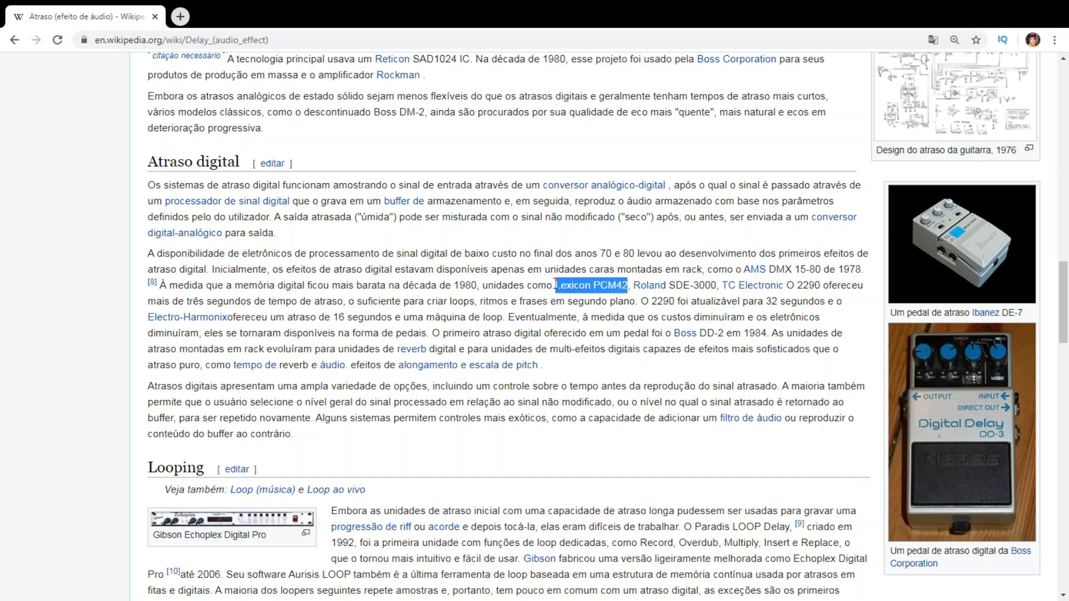
pyautogui.click(179, 17)
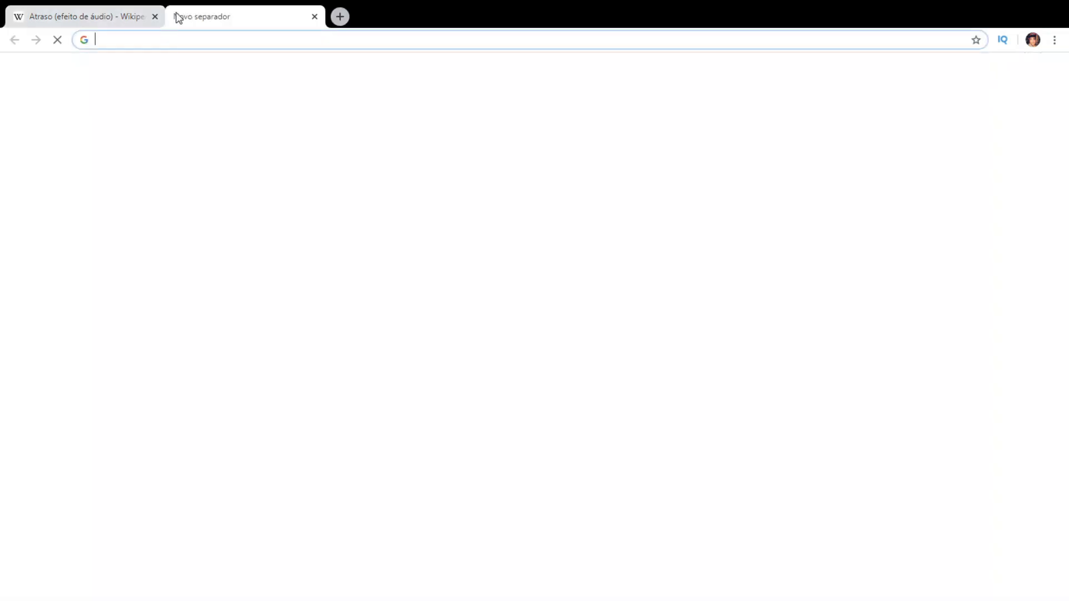
pyautogui.hotkey('ctrl', 'v')
pyautogui.press('Return')
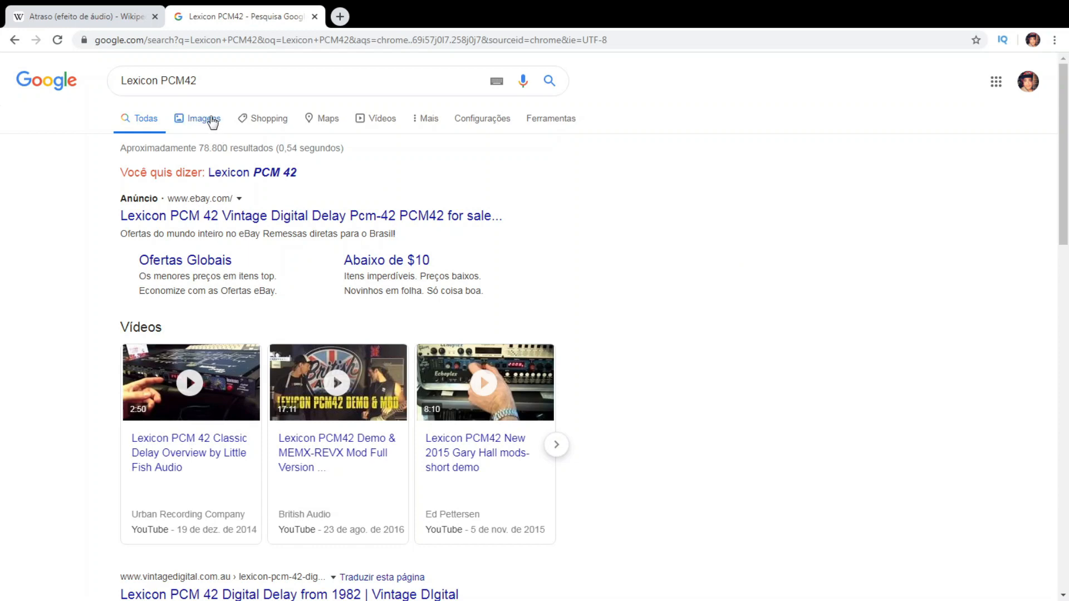
pyautogui.click(213, 120)
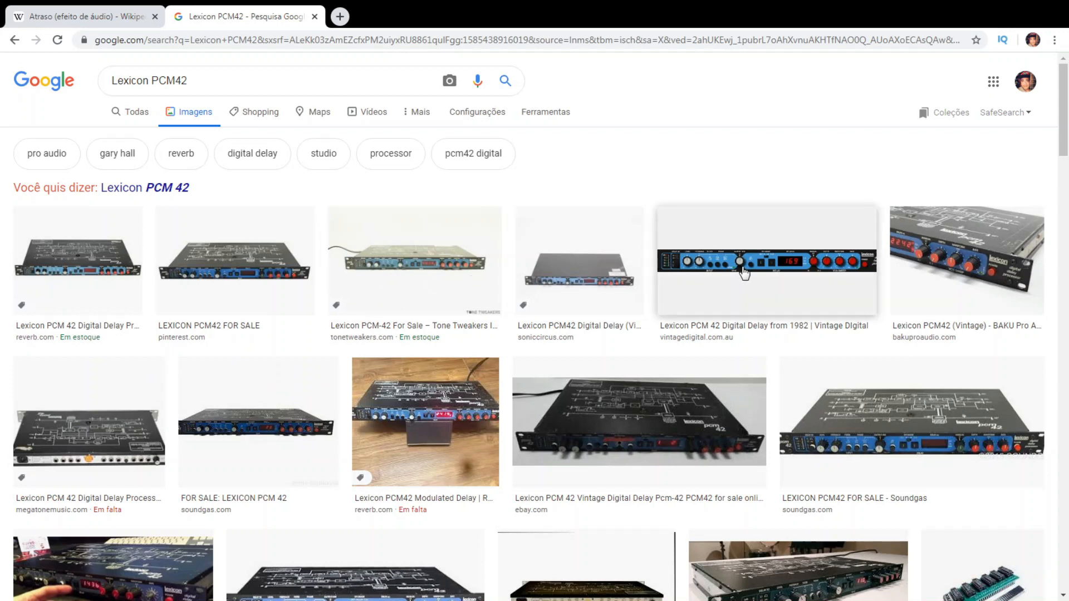
# Step: Preview the YouTube overview image and the Performer Magazine picture of the Lexicon PCM 42
pyautogui.scroll(-1, 743, 273)
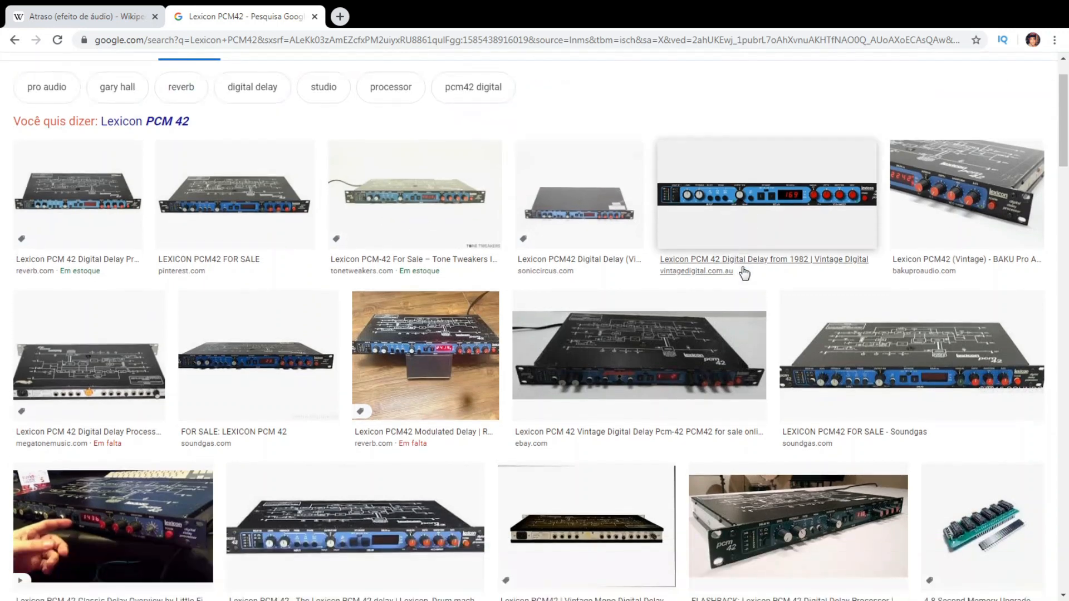
pyautogui.click(90, 476)
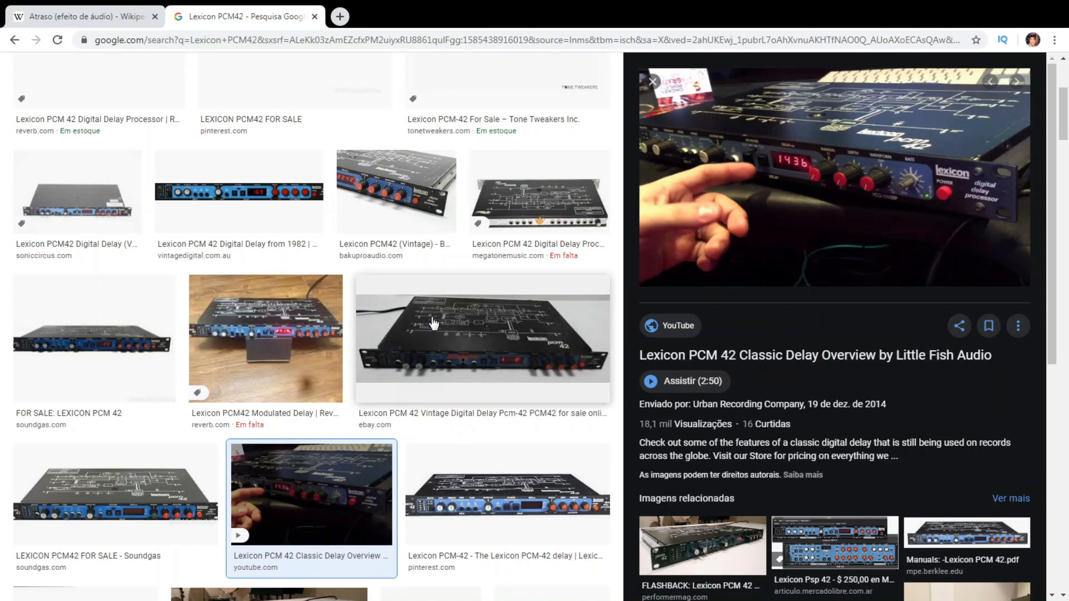
pyautogui.scroll(-2, 429, 329)
pyautogui.click(320, 484)
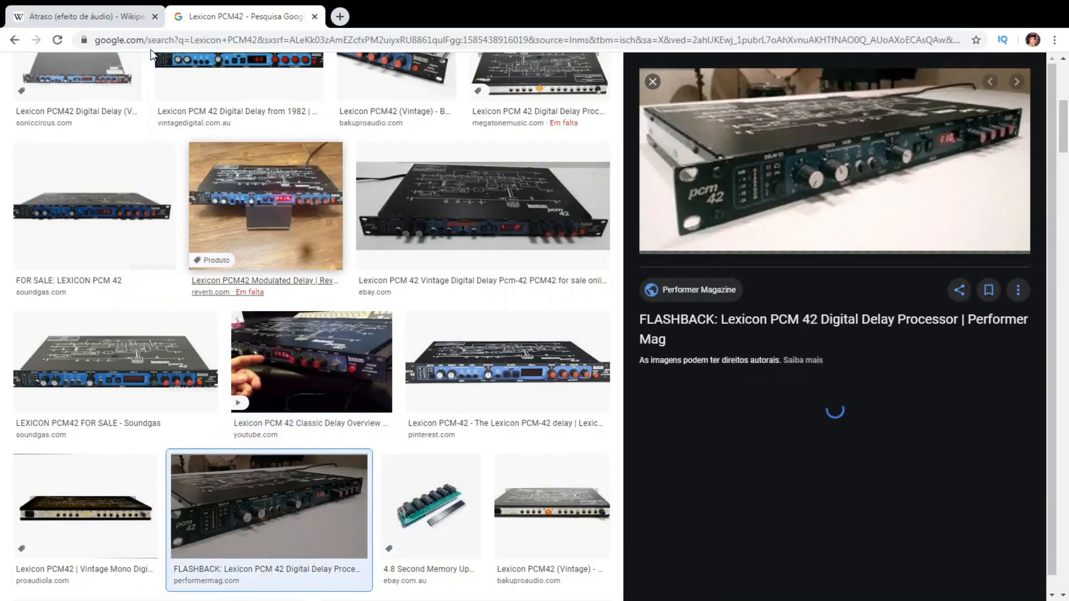
# Step: Search Google in another new tab for "TC Electronic O 229", copied from the Wikipedia article, and close that results tab
pyautogui.click(98, 10)
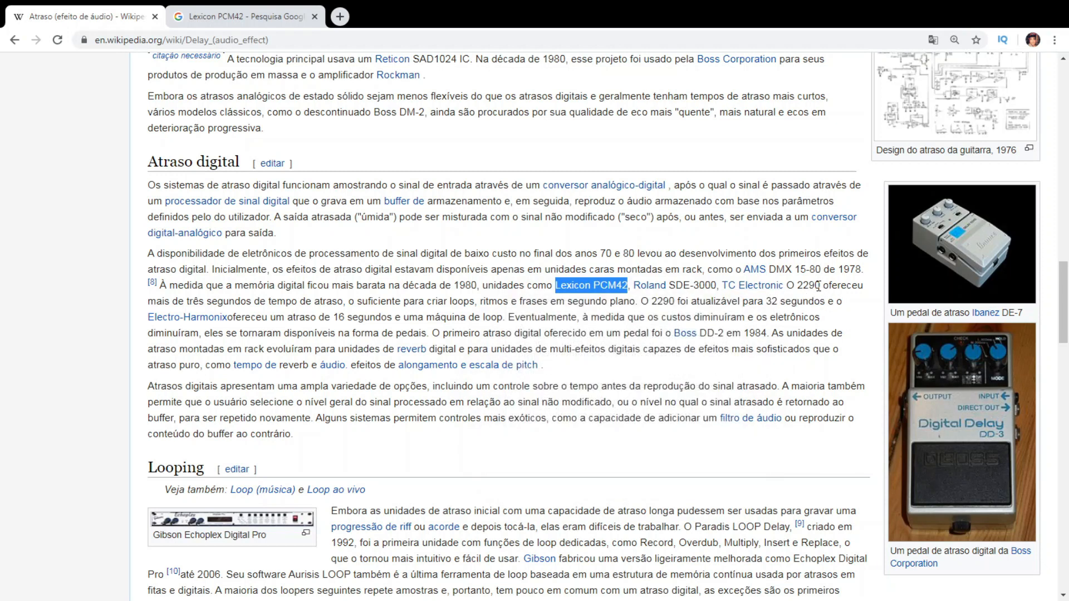
pyautogui.moveTo(815, 285); pyautogui.dragTo(722, 285)
pyautogui.hotkey('ctrl', 'c')
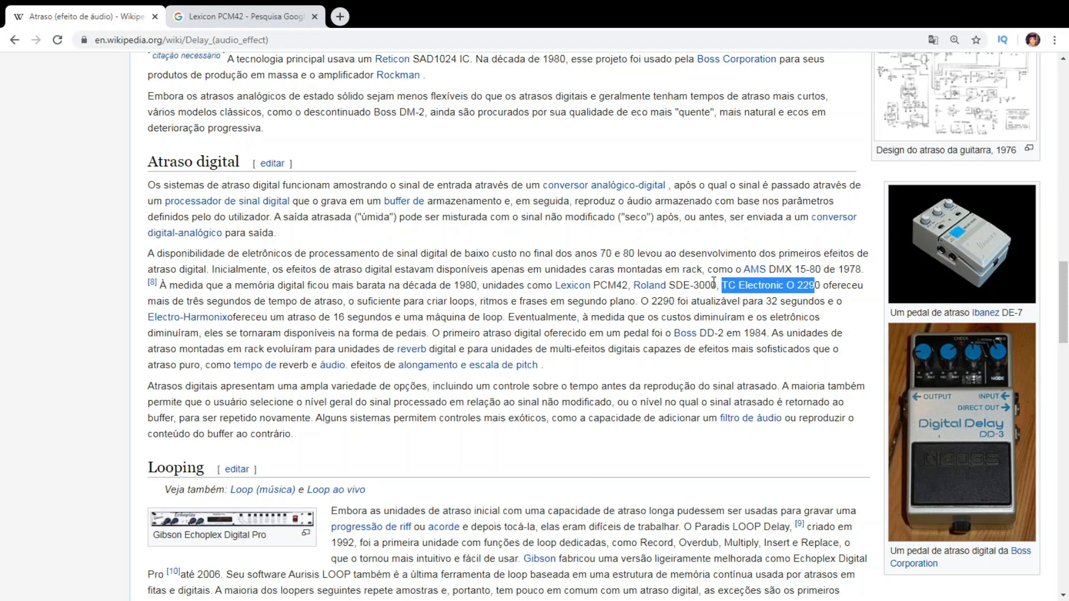
pyautogui.click(339, 17)
pyautogui.hotkey('ctrl', 'v')
pyautogui.press('Return')
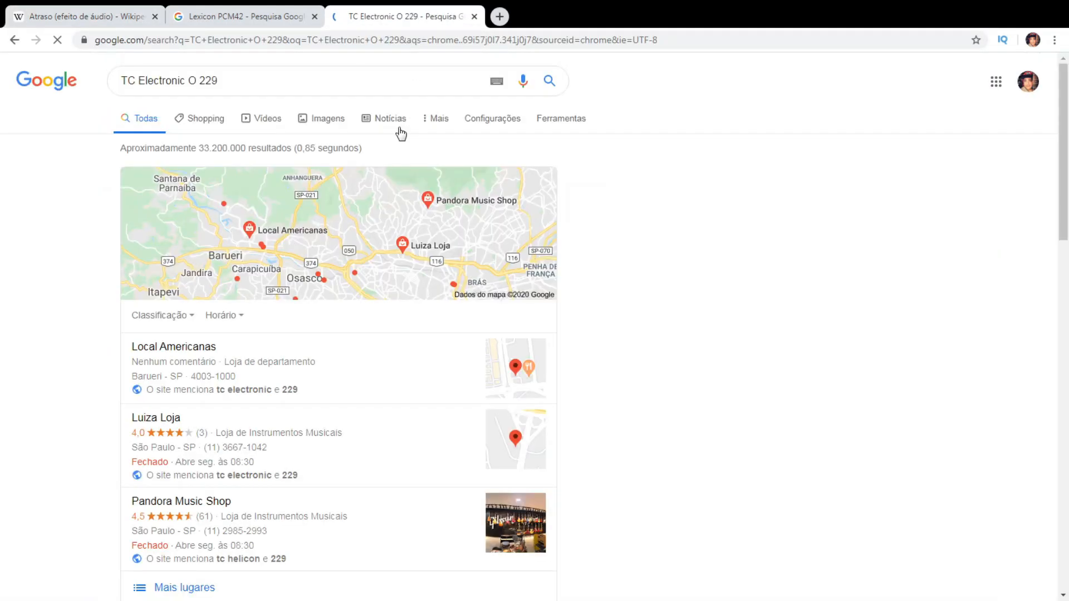
pyautogui.click(474, 16)
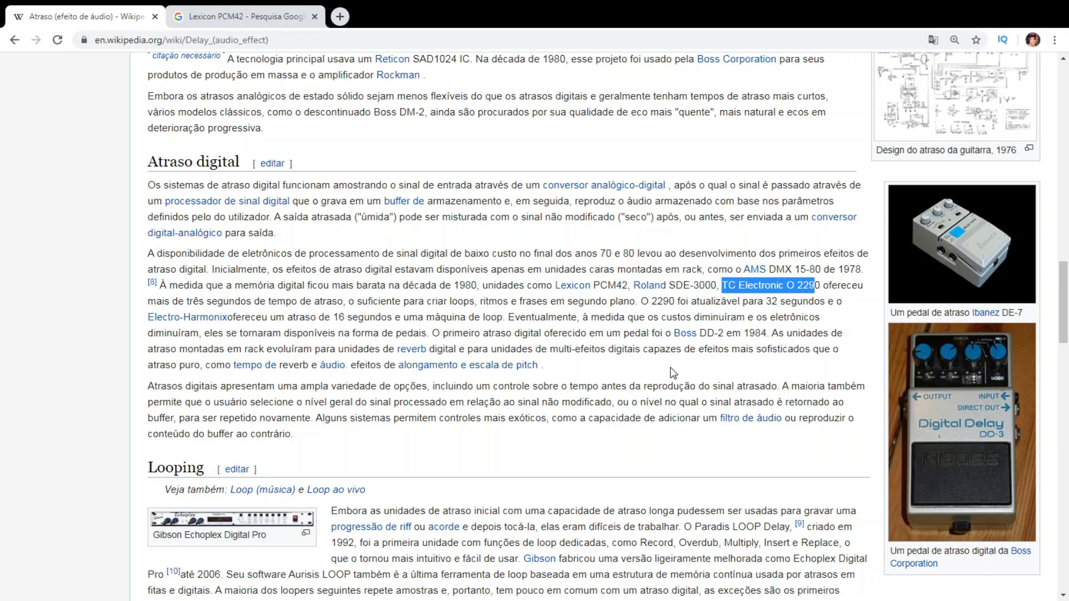
# Step: Read the article's sections on looping, computer software, artistic uses, Echoplex and echo doubling
pyautogui.scroll(-6, 670, 367)
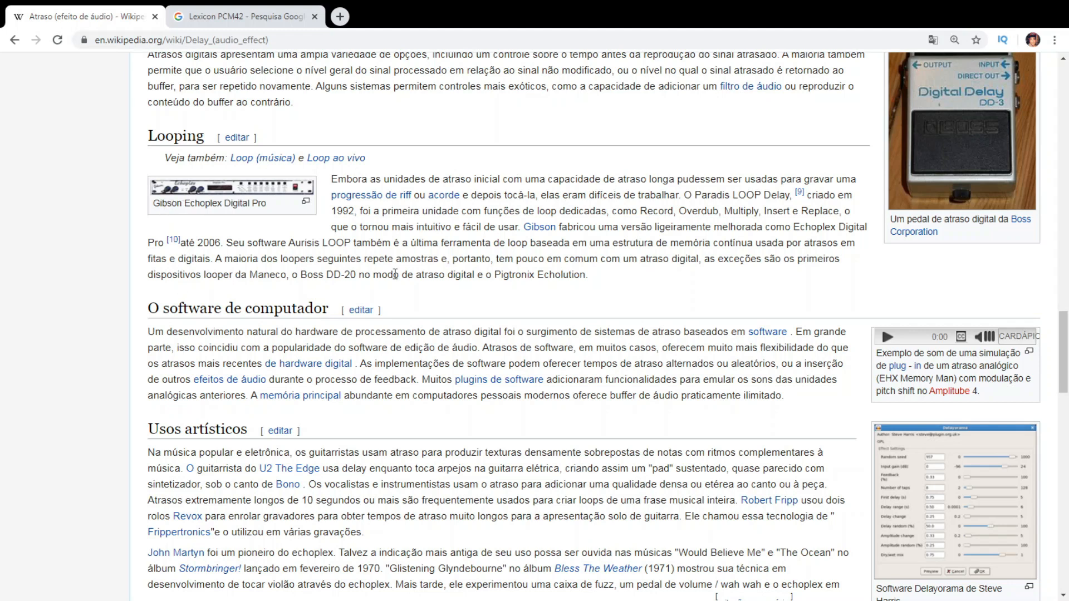
pyautogui.scroll(-1, 467, 249)
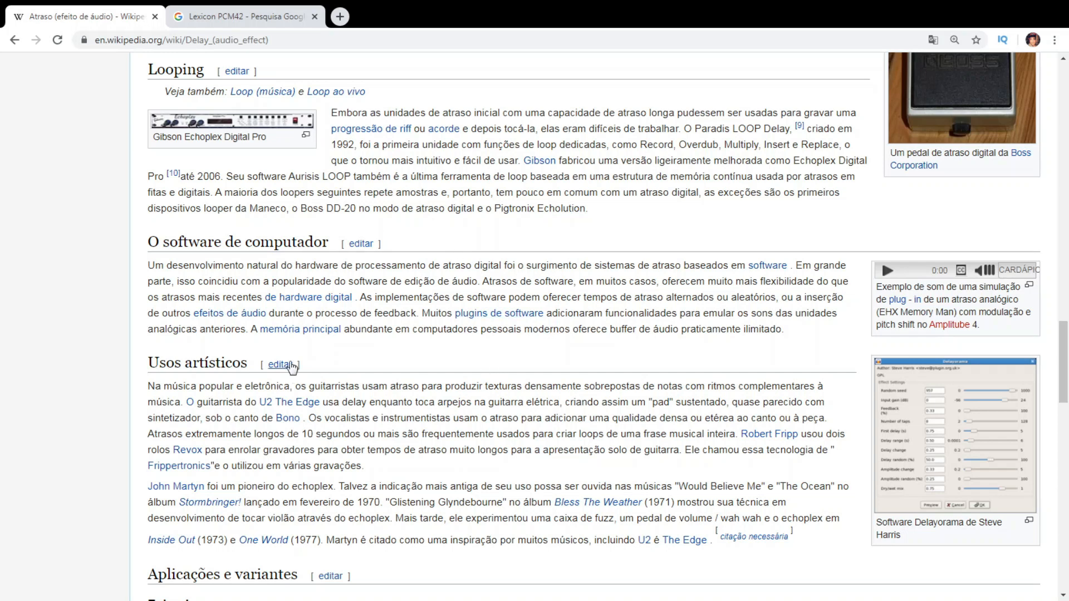
pyautogui.scroll(-3, 388, 336)
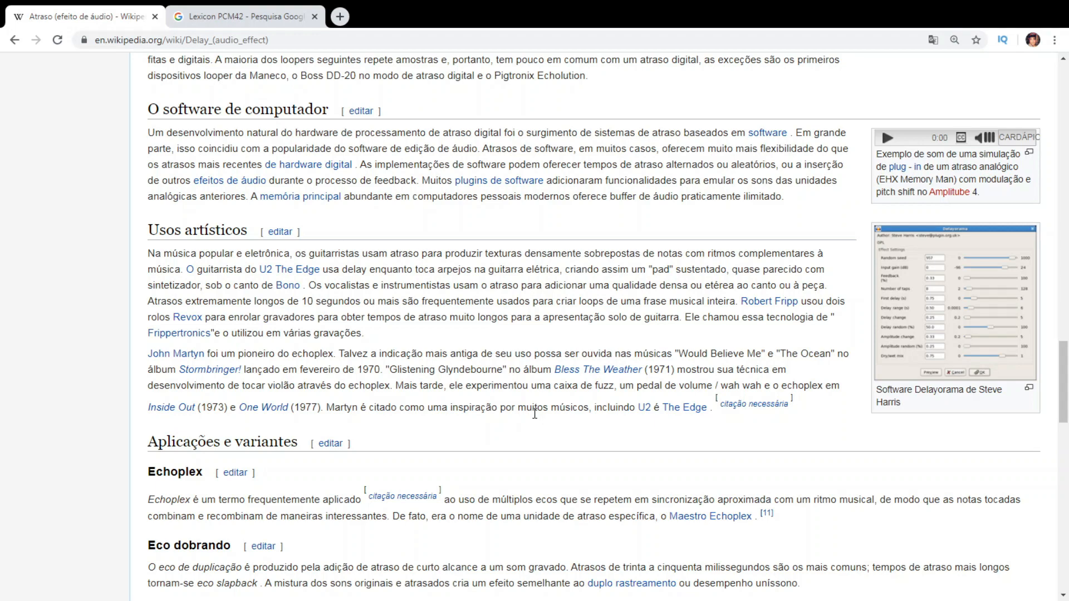
pyautogui.scroll(-6, 535, 413)
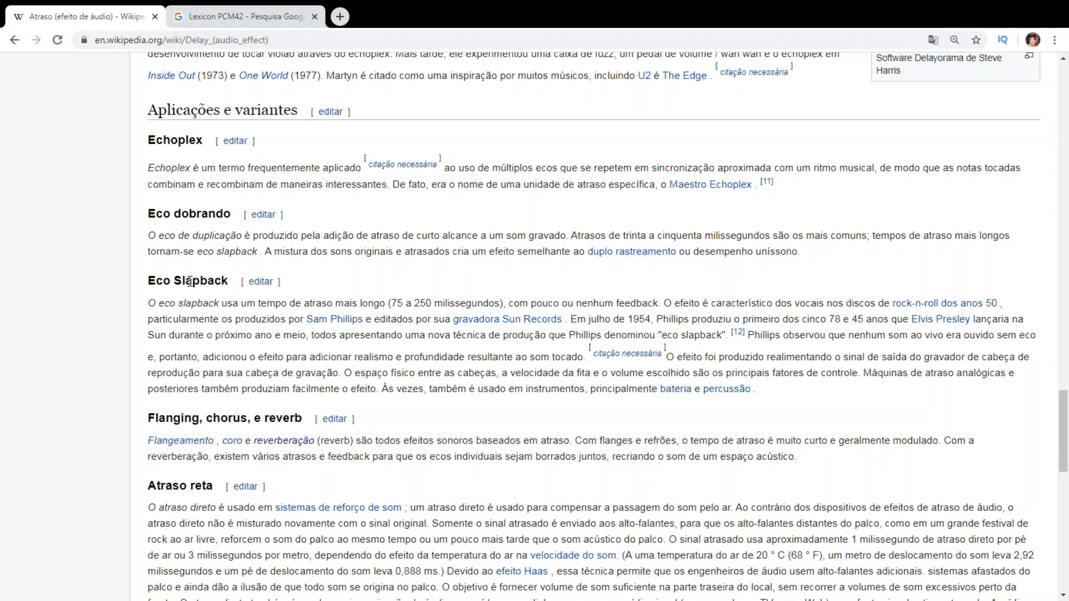
pyautogui.scroll(-1, 180, 340)
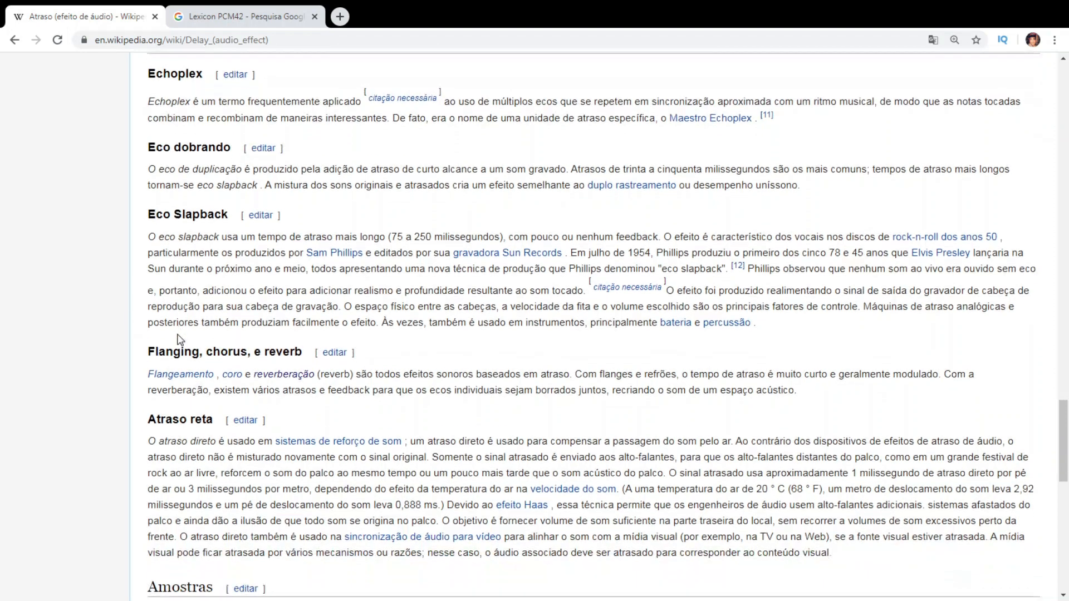
# Step: Examine the Eco Slapback section with its delay time range, and read on through flanging, chorus, reverb and straight delay
pyautogui.scroll(1, 180, 340)
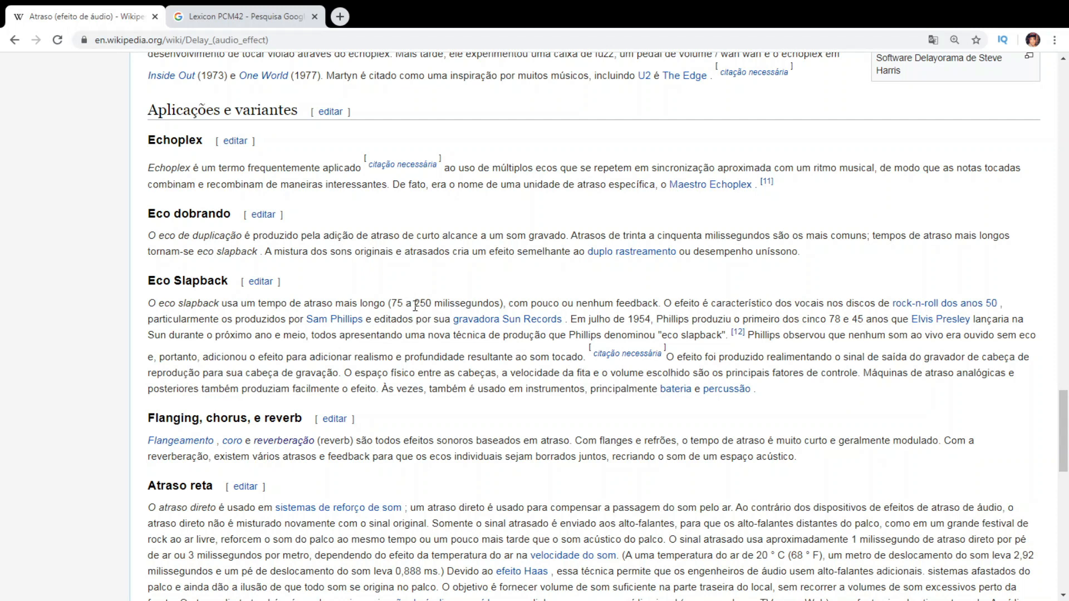
pyautogui.moveTo(415, 305); pyautogui.dragTo(501, 304)
pyautogui.click(520, 285)
pyautogui.moveTo(926, 304)
pyautogui.scroll(-1, 329, 313)
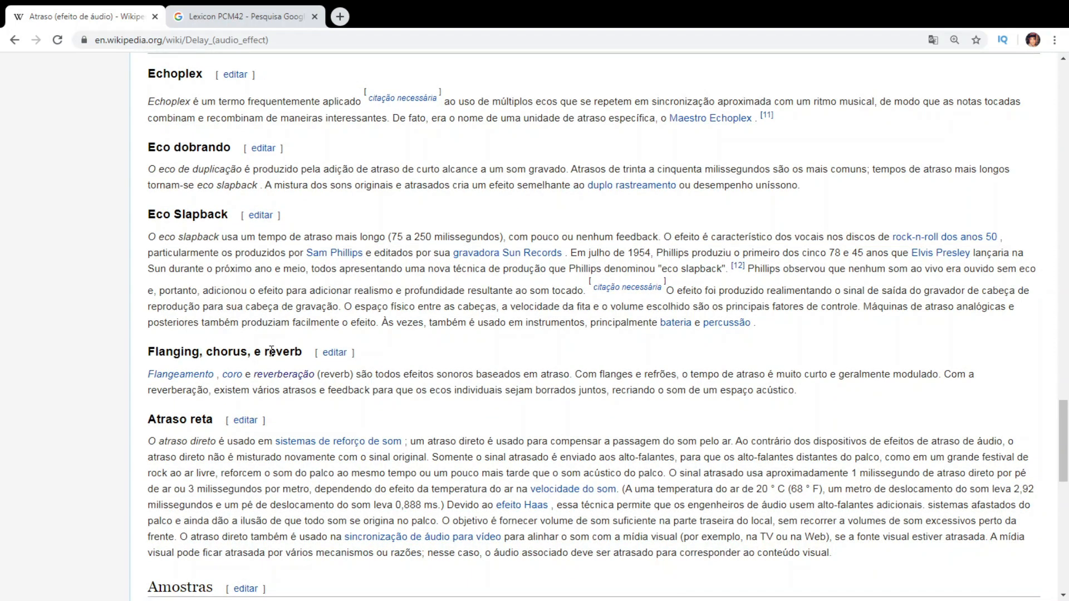
pyautogui.scroll(-1, 271, 351)
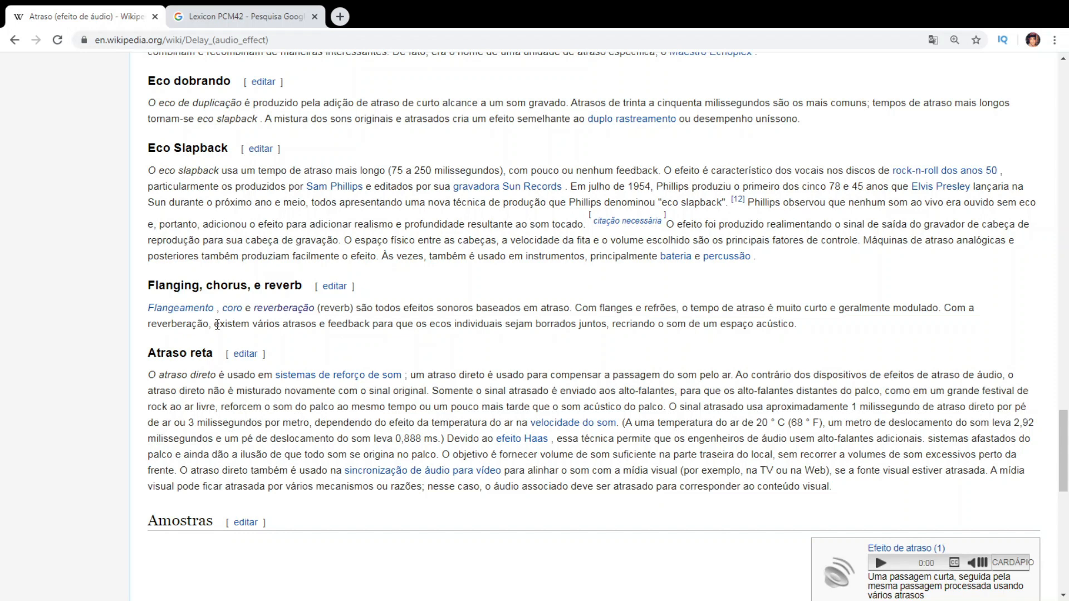
pyautogui.scroll(-2, 187, 408)
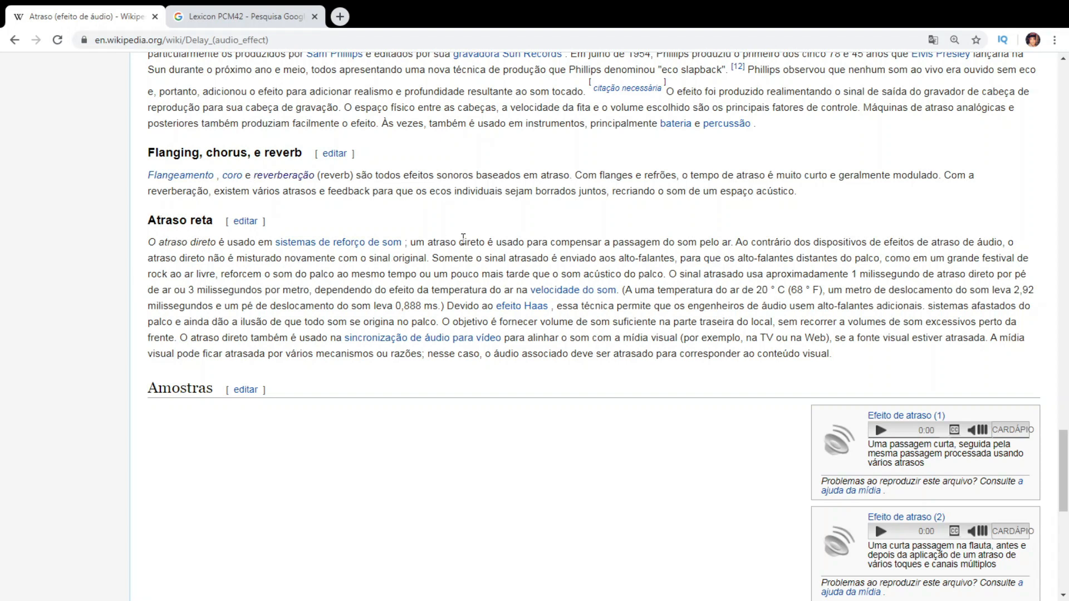
pyautogui.scroll(1, 636, 248)
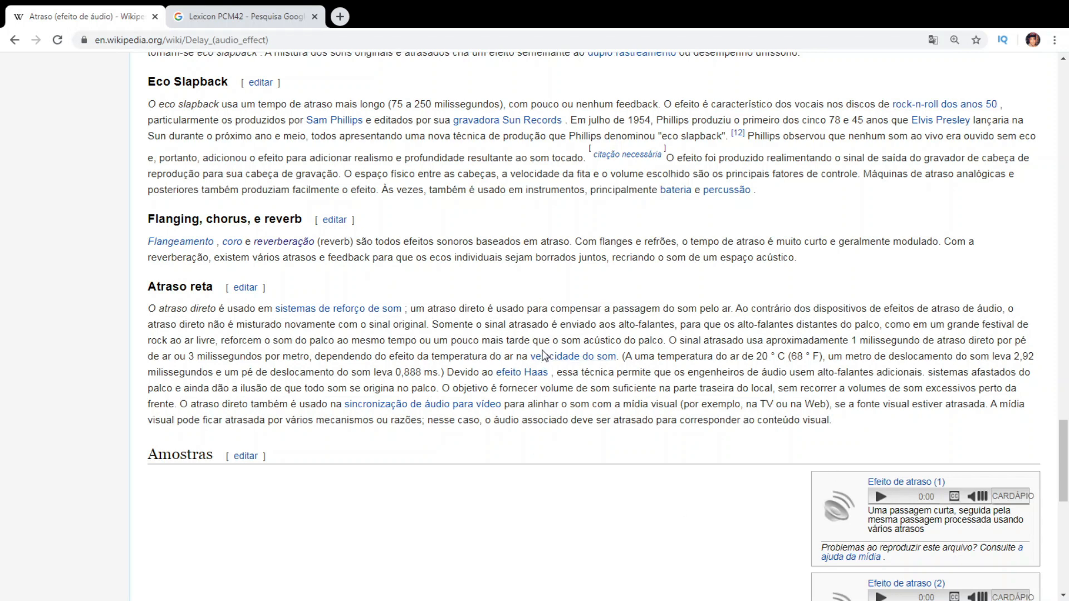
pyautogui.scroll(-6, 543, 355)
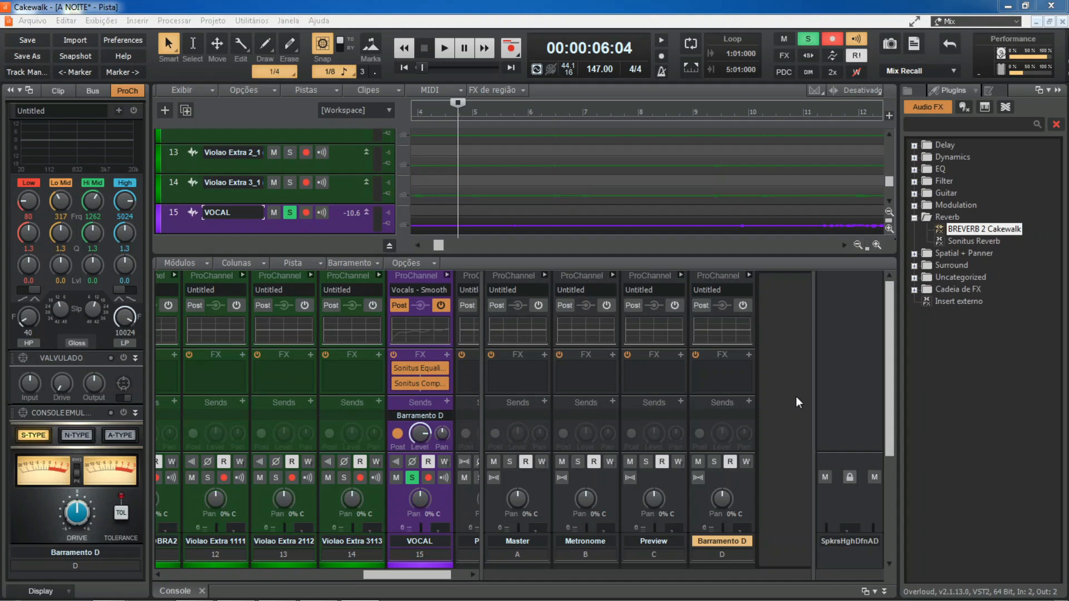
# Step: Switch to Cakewalk and insert the Sonitus Delay plug-in into the FX rack of the Barramento D bus
pyautogui.moveTo(428, 414)
pyautogui.click(914, 146)
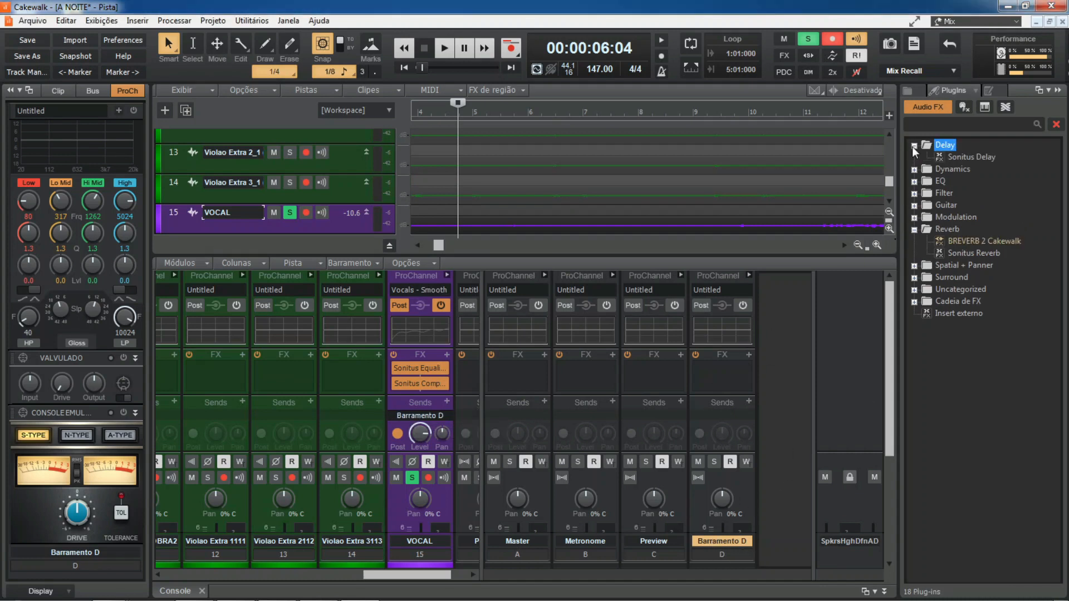
pyautogui.click(953, 158)
pyautogui.moveTo(974, 157); pyautogui.dragTo(717, 361)
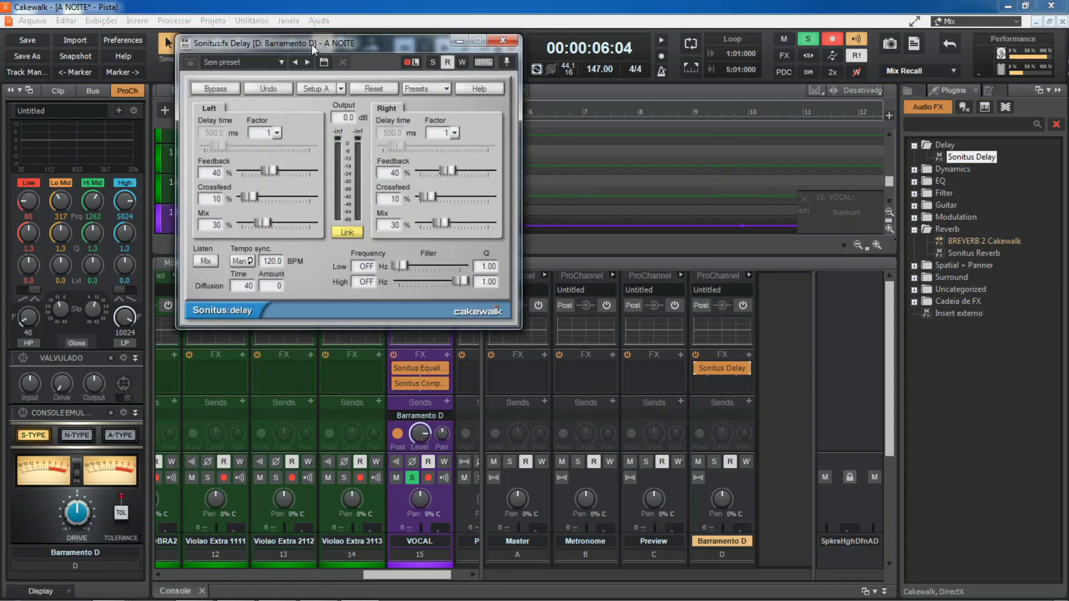
pyautogui.moveTo(312, 44); pyautogui.dragTo(462, 194)
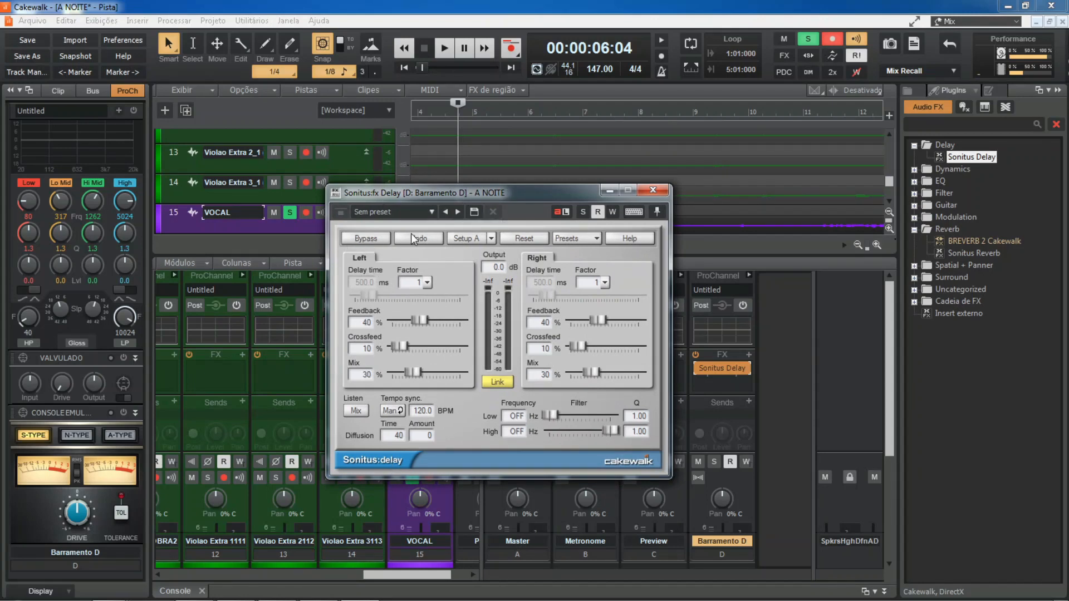
# Step: Look through the Sonitus:fx factory presets of the delay plug-in and leave the list without choosing one
pyautogui.click(590, 238)
pyautogui.moveTo(590, 290)
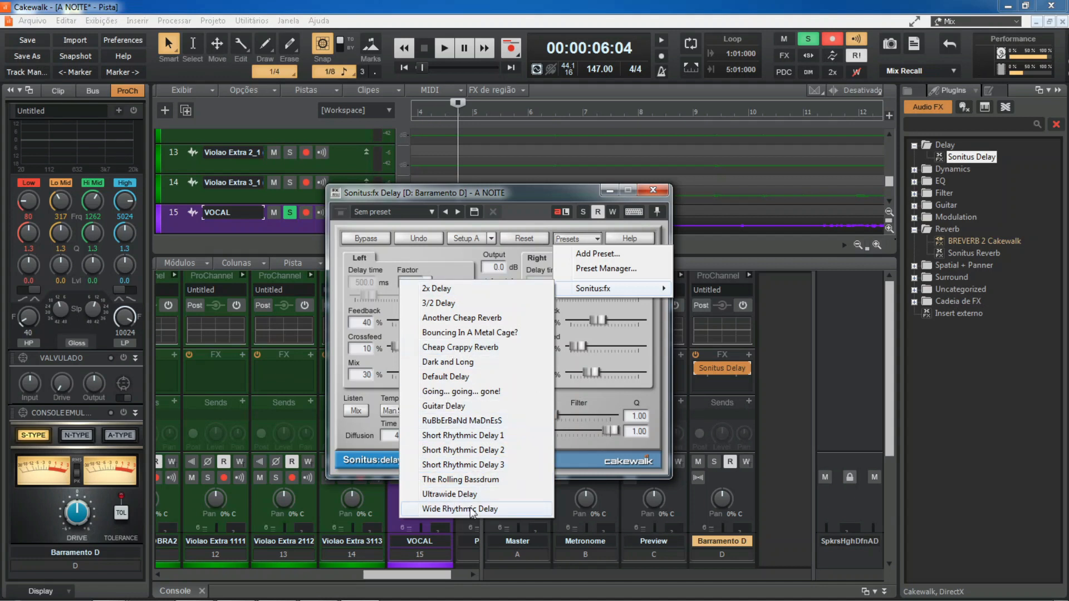
pyautogui.click(463, 186)
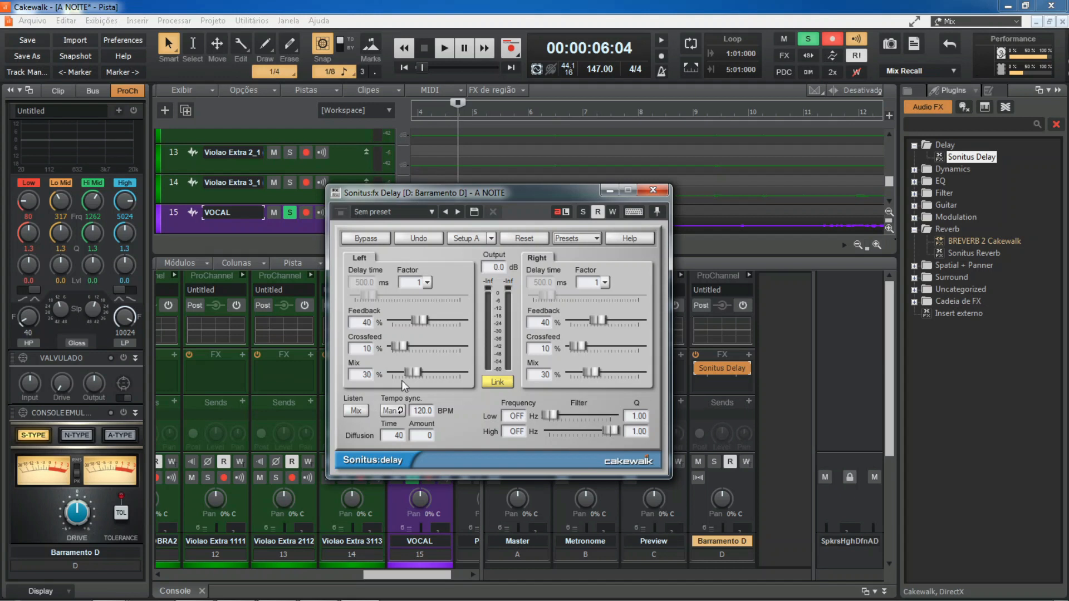
# Step: Adjust the VOCAL track's send level to Barramento D and play the project to hear the delay
pyautogui.moveTo(439, 193); pyautogui.dragTo(620, 179)
pyautogui.click(420, 434)
pyautogui.moveTo(420, 433)
pyautogui.mouseDown()
pyautogui.moveTo(419, 451)
pyautogui.moveTo(420, 429)
pyautogui.mouseUp()
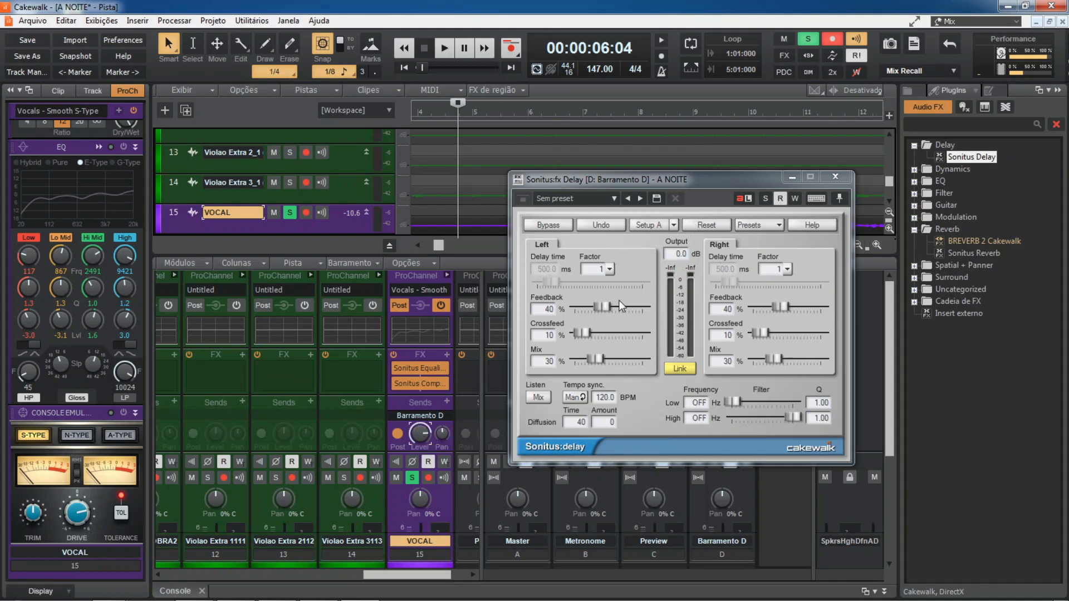
pyautogui.moveTo(423, 436)
pyautogui.mouseDown()
pyautogui.moveTo(423, 450)
pyautogui.moveTo(422, 438)
pyautogui.mouseUp()
pyautogui.press('space')
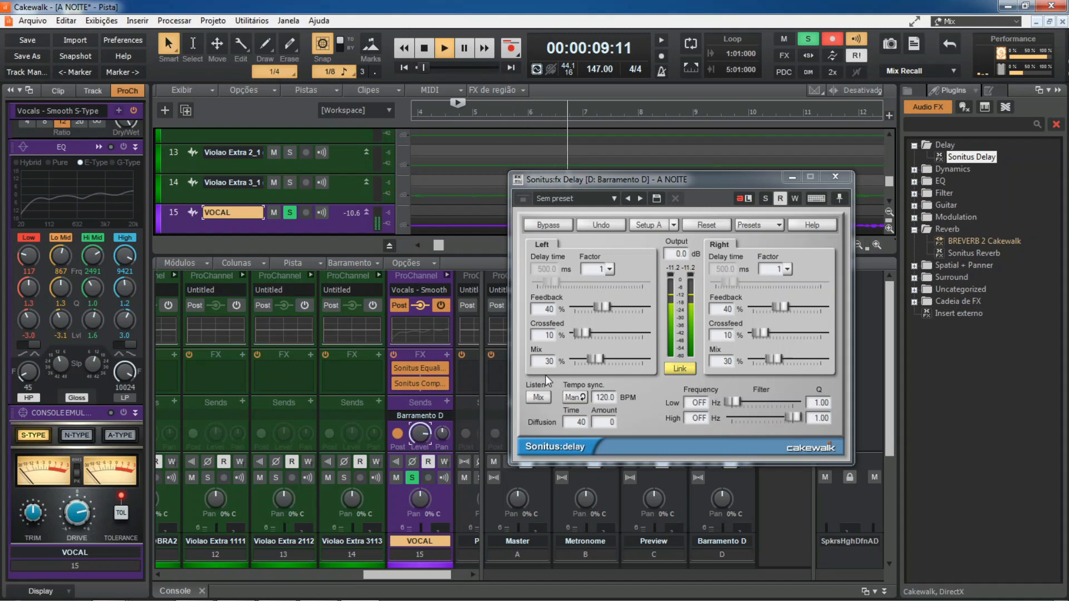
# Step: Stop playback, move the delay plug-in window clear of the VOCAL track, and briefly replay the project
pyautogui.press('space')
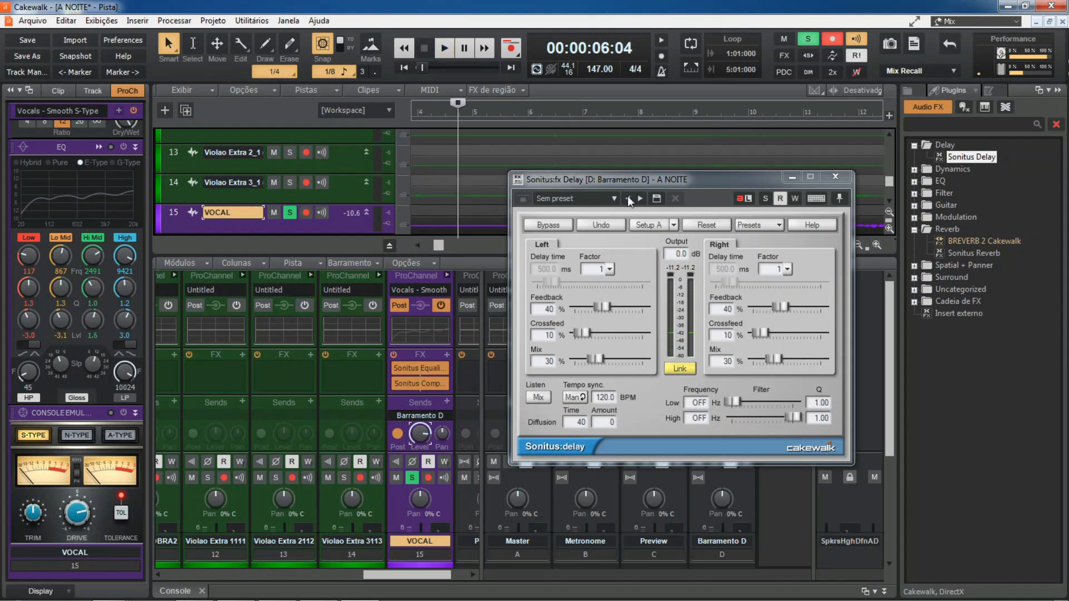
pyautogui.moveTo(630, 182); pyautogui.dragTo(566, 193)
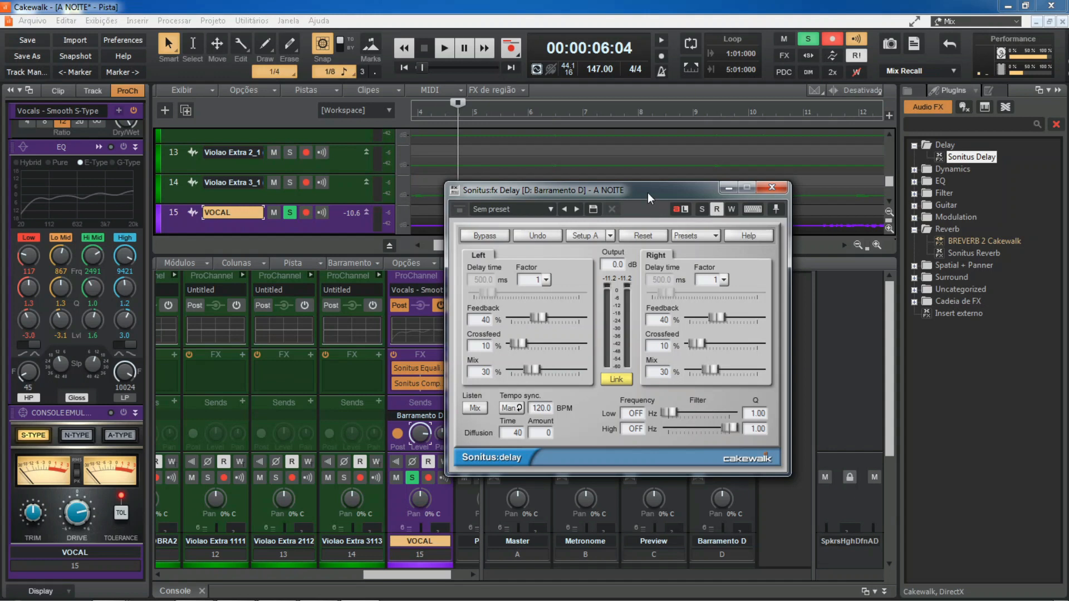
pyautogui.moveTo(647, 193); pyautogui.dragTo(582, 219)
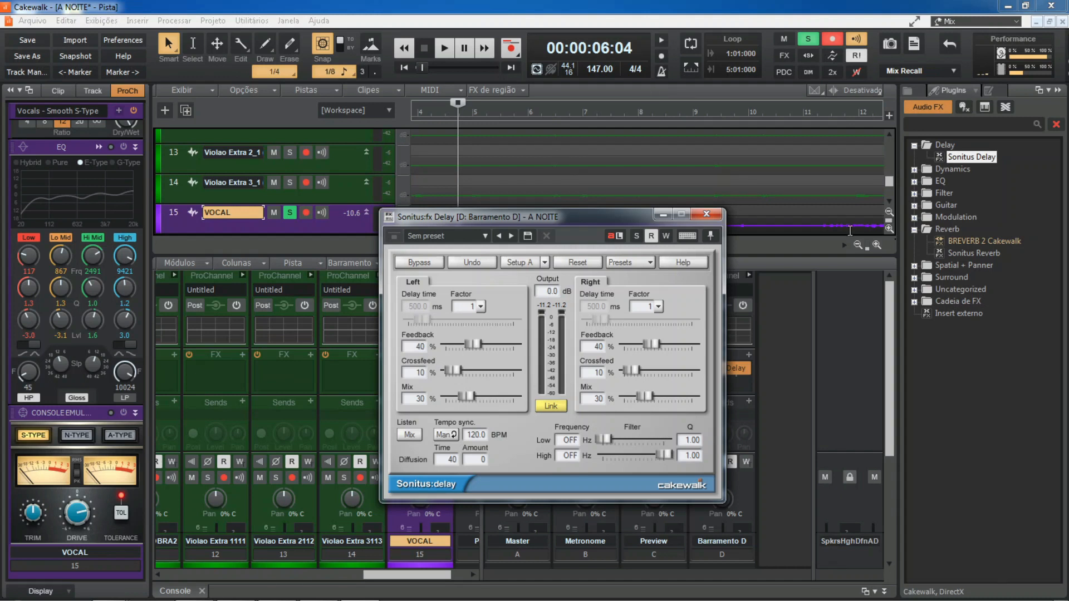
pyautogui.moveTo(887, 184); pyautogui.dragTo(887, 187)
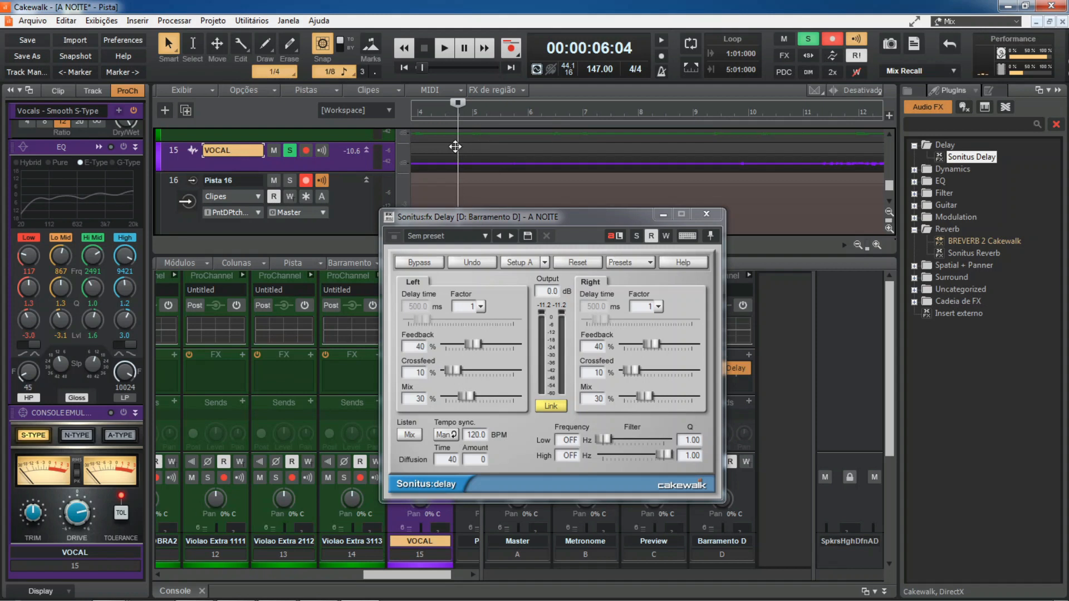
pyautogui.moveTo(455, 217); pyautogui.dragTo(484, 220)
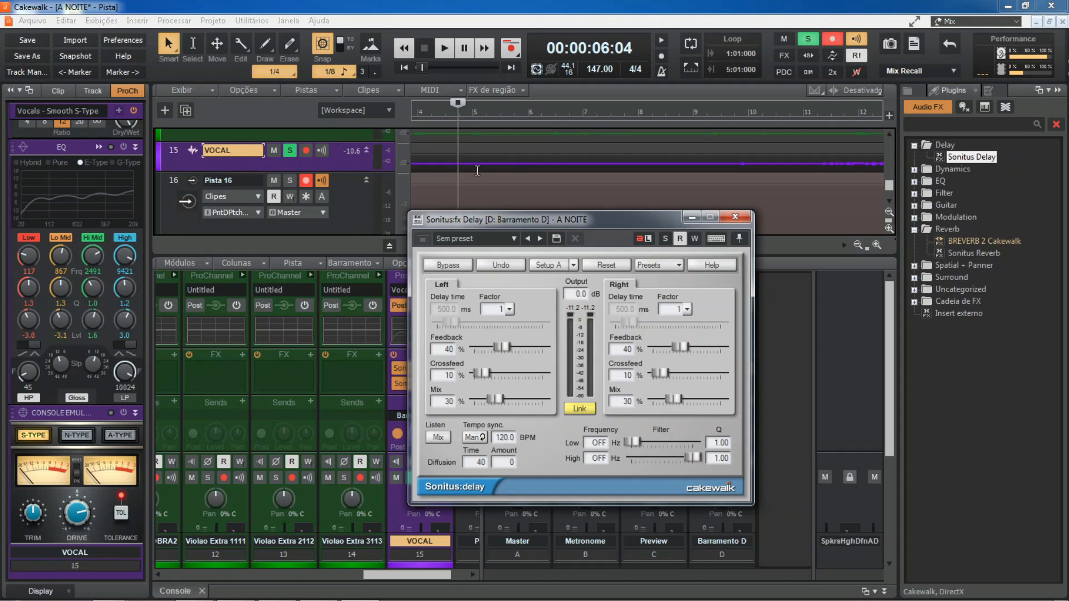
pyautogui.press('space')
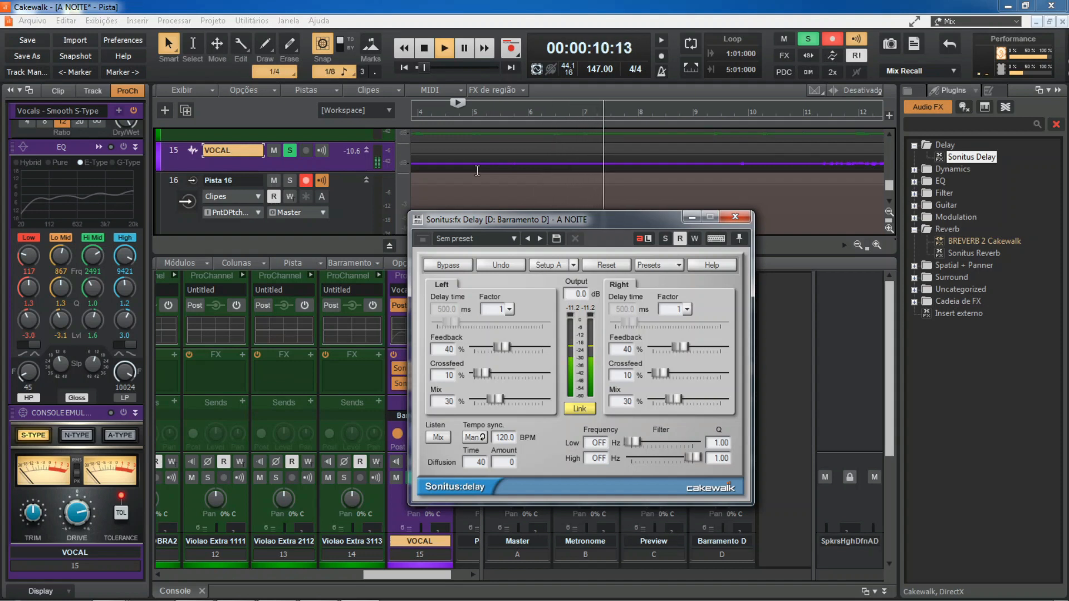
pyautogui.press('space')
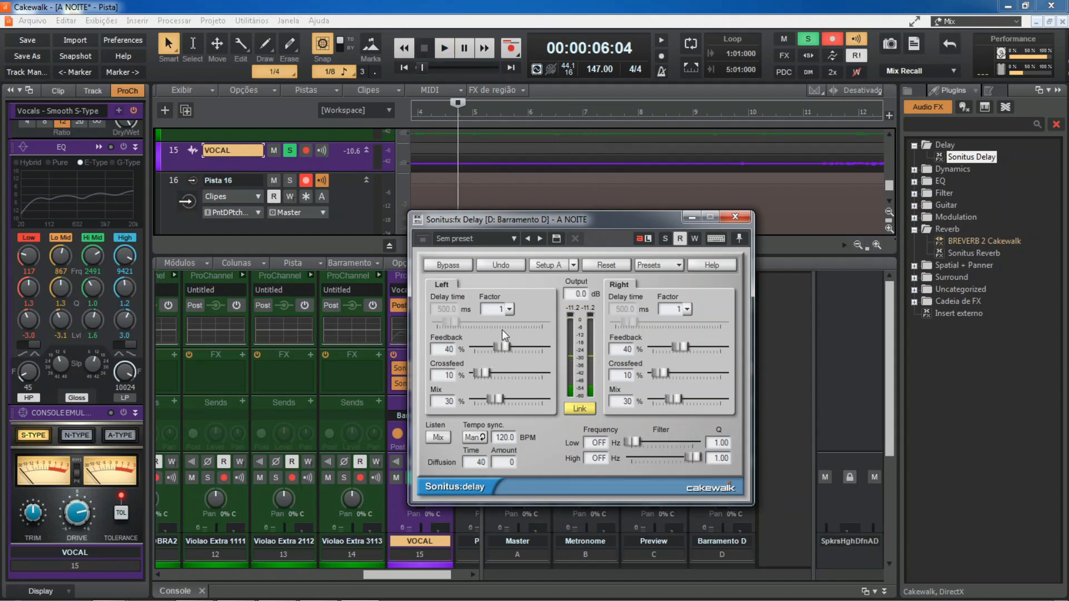
# Step: Set the delay Factor to 2 for both the Left and Right channels and play the project
pyautogui.click(509, 309)
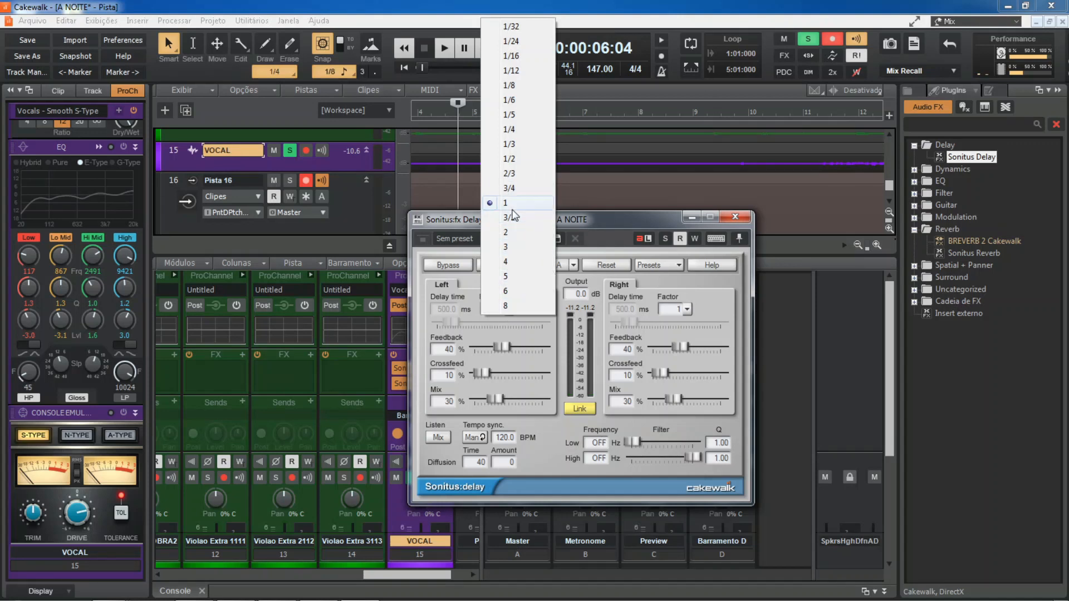
pyautogui.click(508, 232)
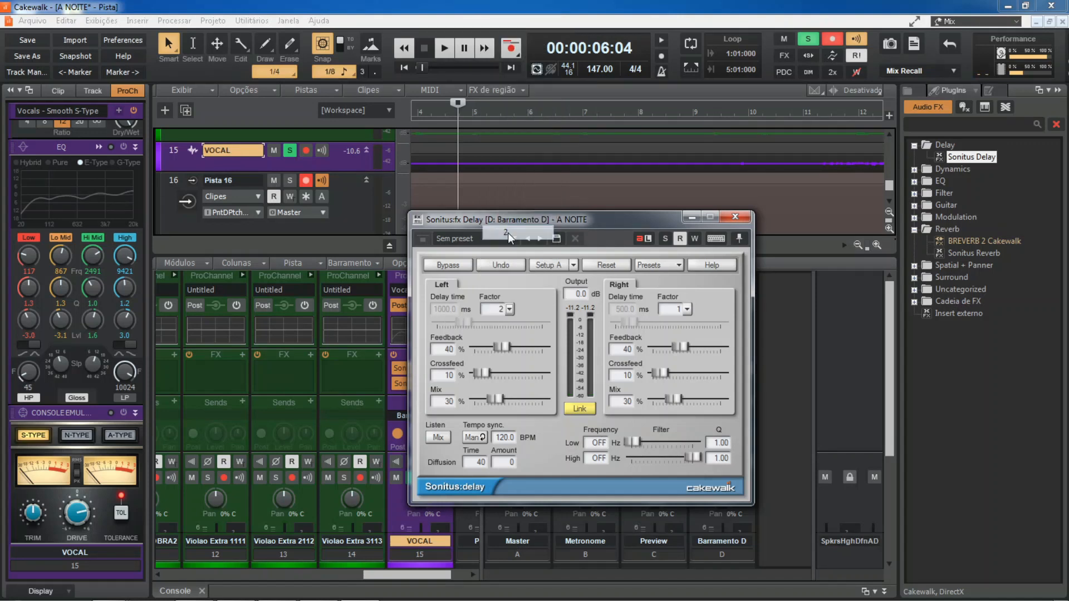
pyautogui.click(688, 310)
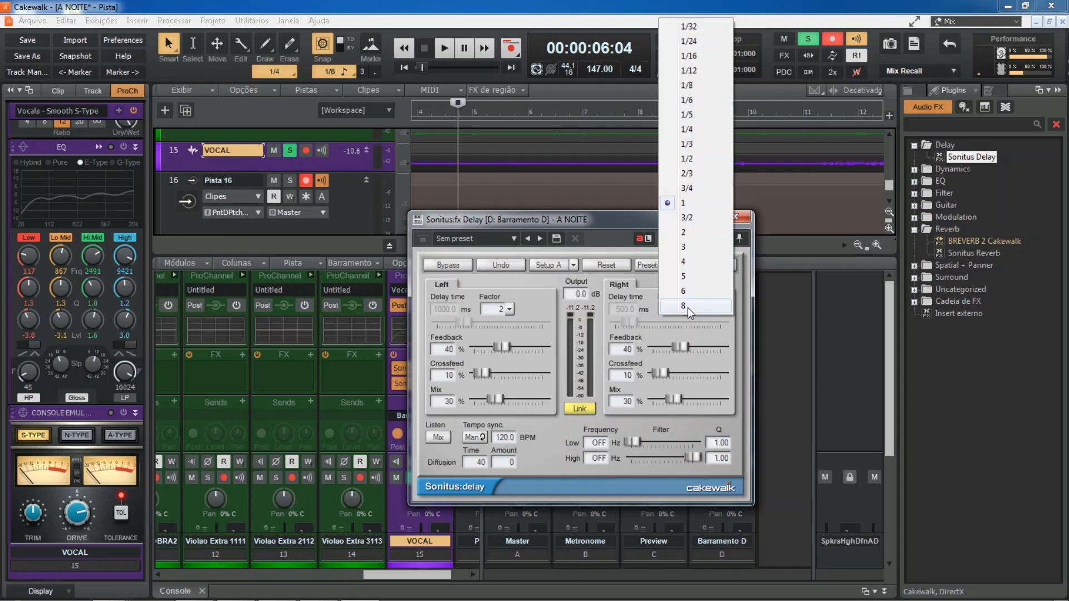
pyautogui.click(680, 233)
pyautogui.press('space')
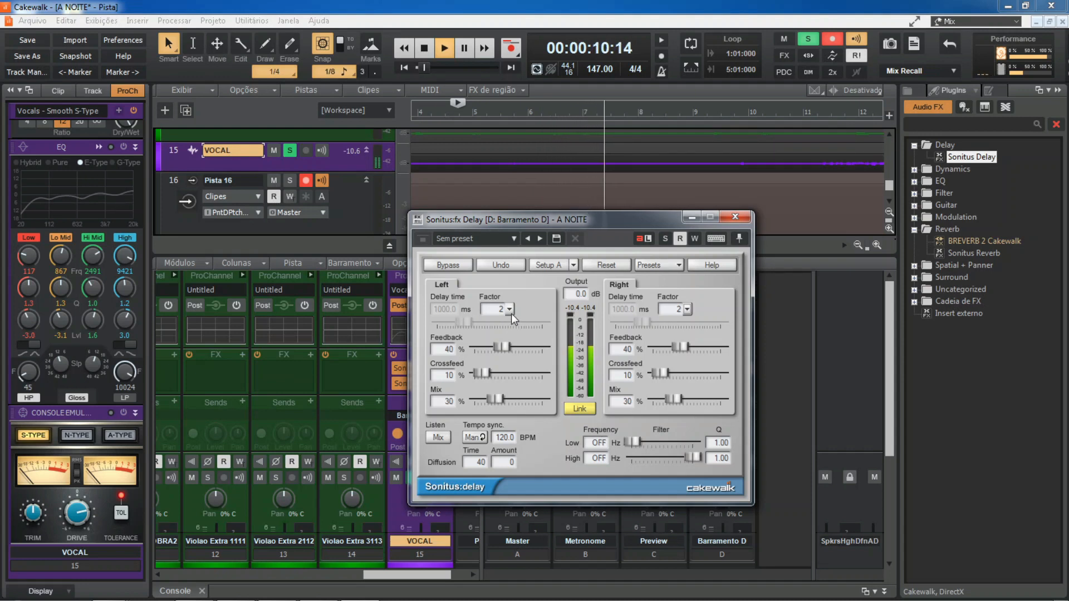
# Step: Set the delay Factor to 4 for both the Left and Right channels and listen to the result
pyautogui.click(507, 310)
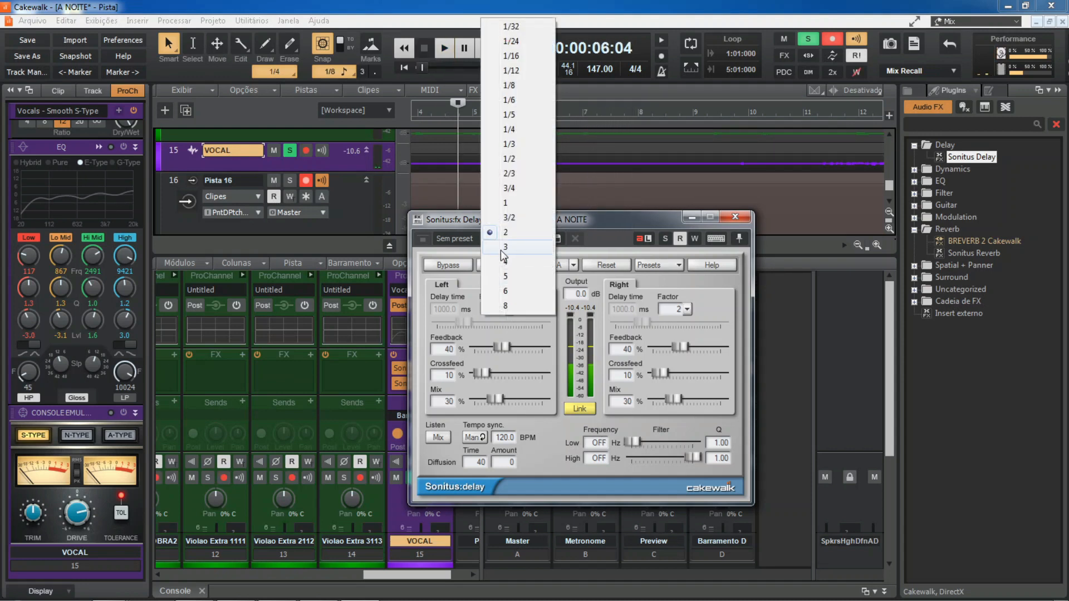
pyautogui.click(503, 268)
pyautogui.click(675, 313)
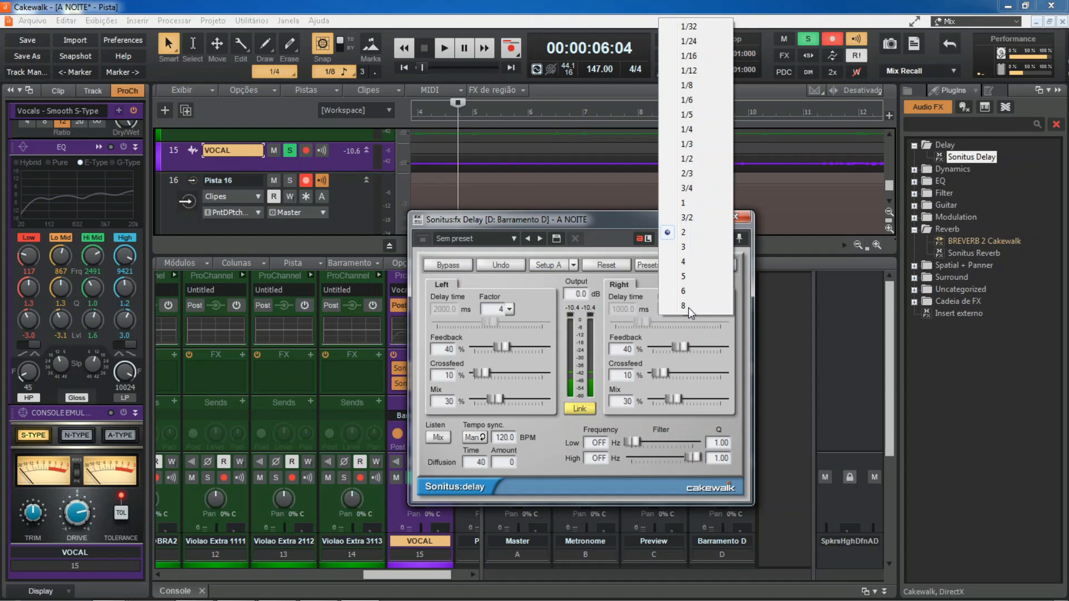
pyautogui.click(678, 262)
pyautogui.press('space')
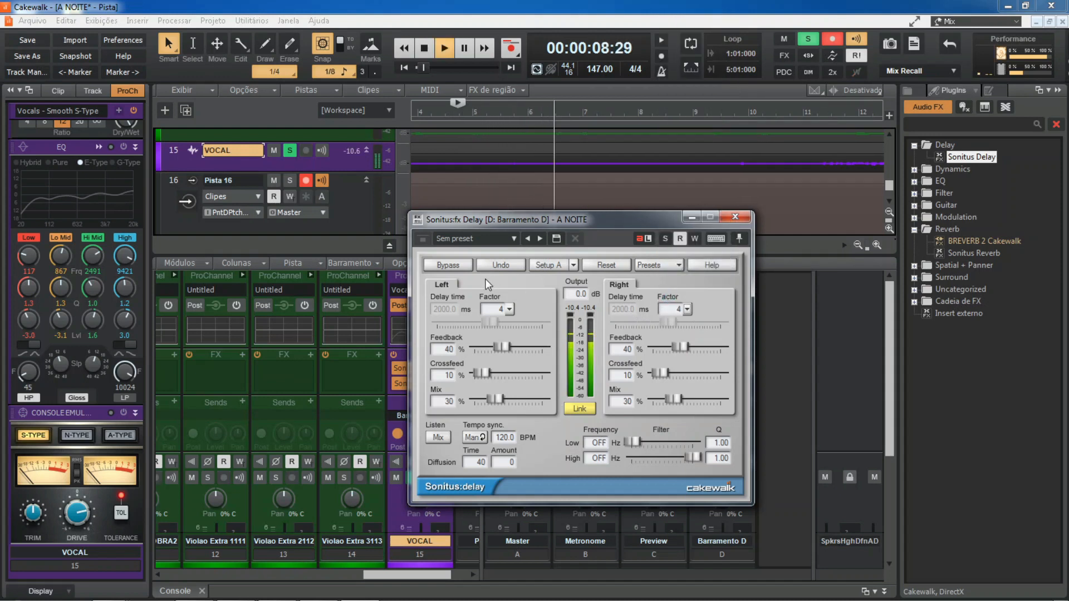
pyautogui.press('space')
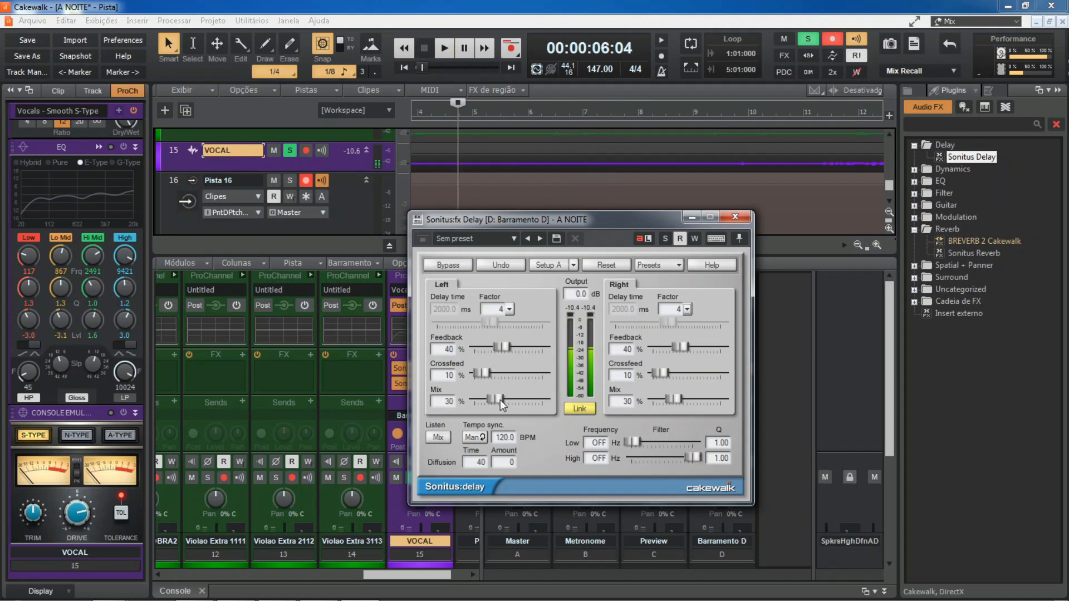
# Step: Set the delay Factor to 8 for both the Left and Right channels and audition it briefly
pyautogui.click(511, 310)
pyautogui.click(511, 307)
pyautogui.click(510, 311)
pyautogui.click(510, 311)
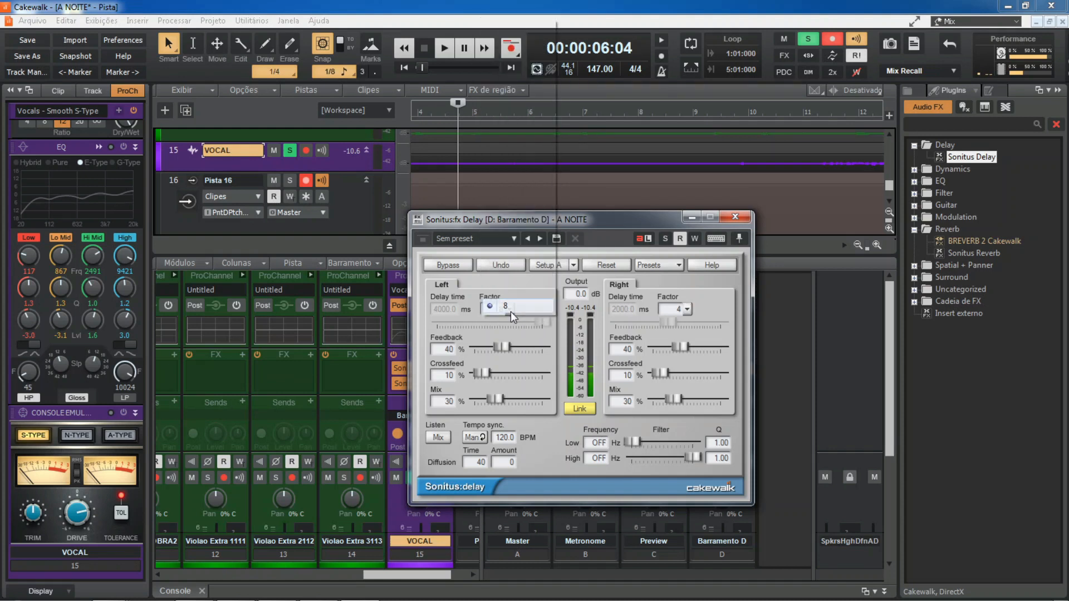
pyautogui.click(687, 309)
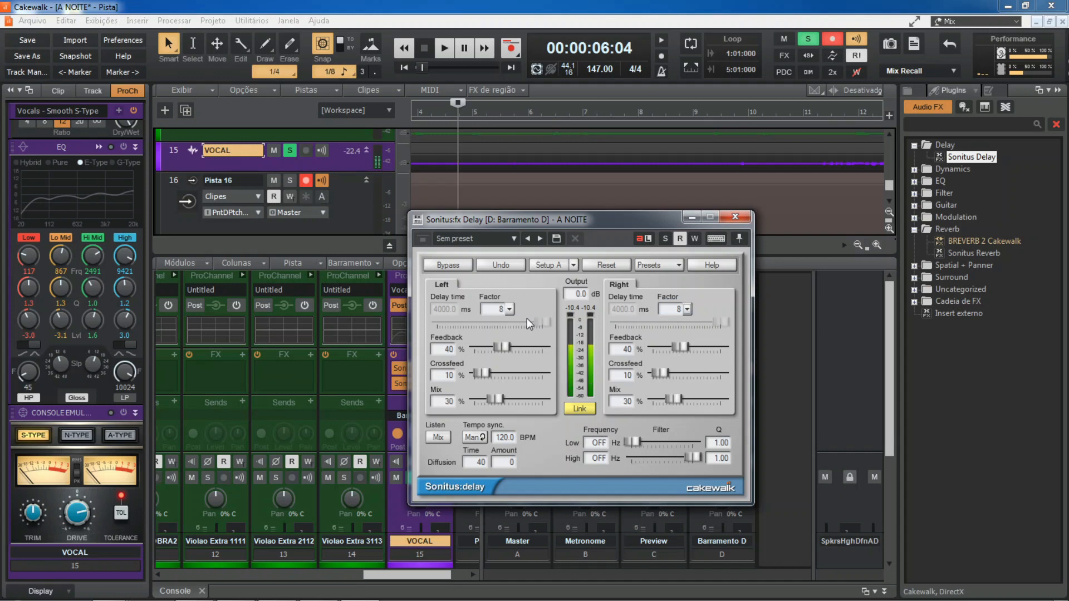
pyautogui.press('space')
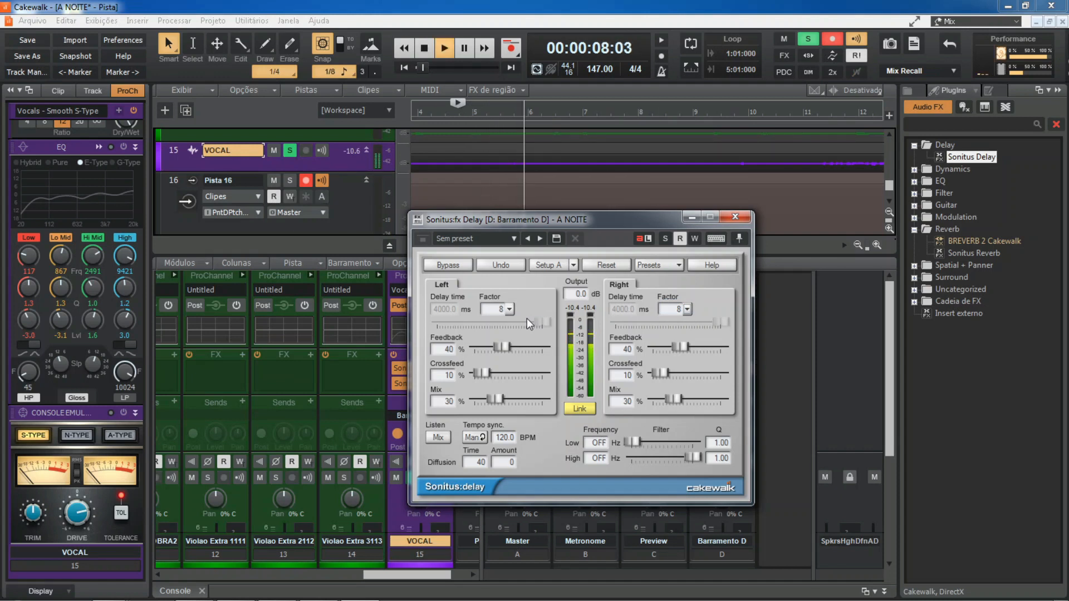
pyautogui.press('space')
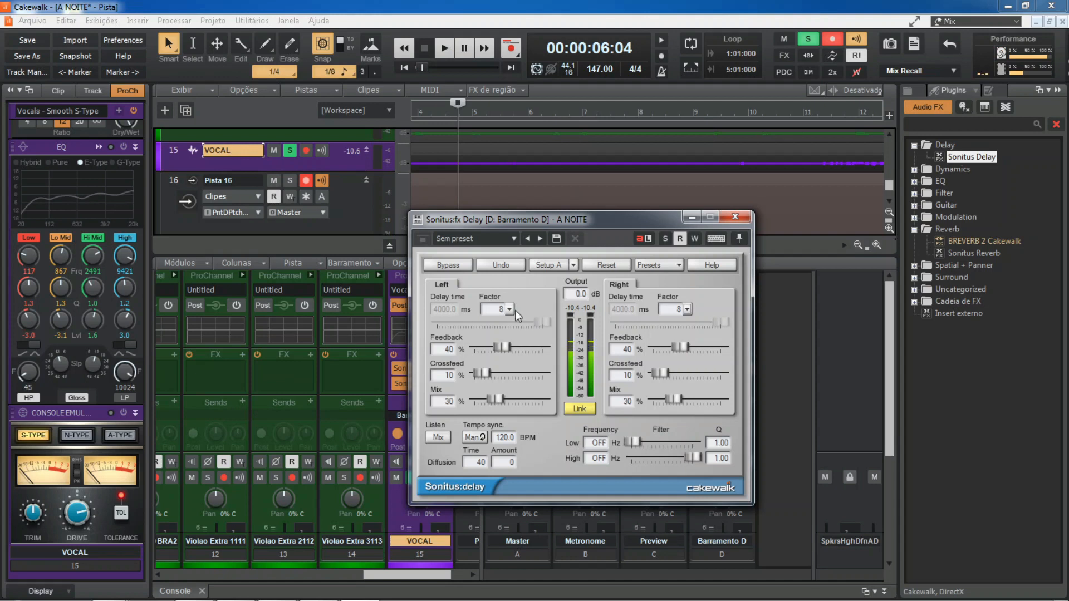
# Step: Return the delay Factor to 1 on both the Left and Right channels
pyautogui.click(509, 309)
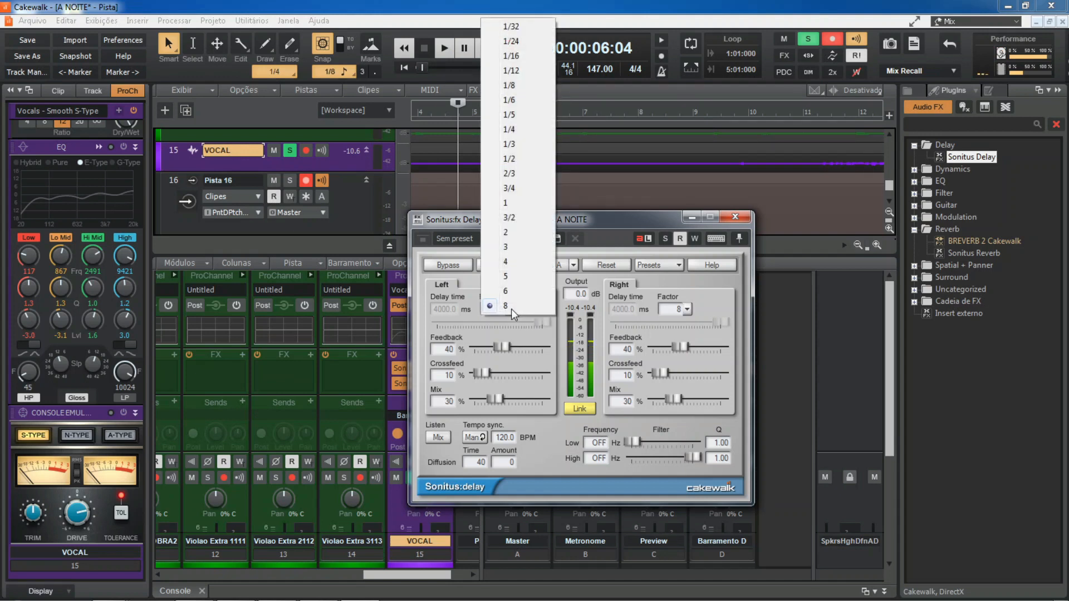
pyautogui.click(515, 202)
pyautogui.click(687, 308)
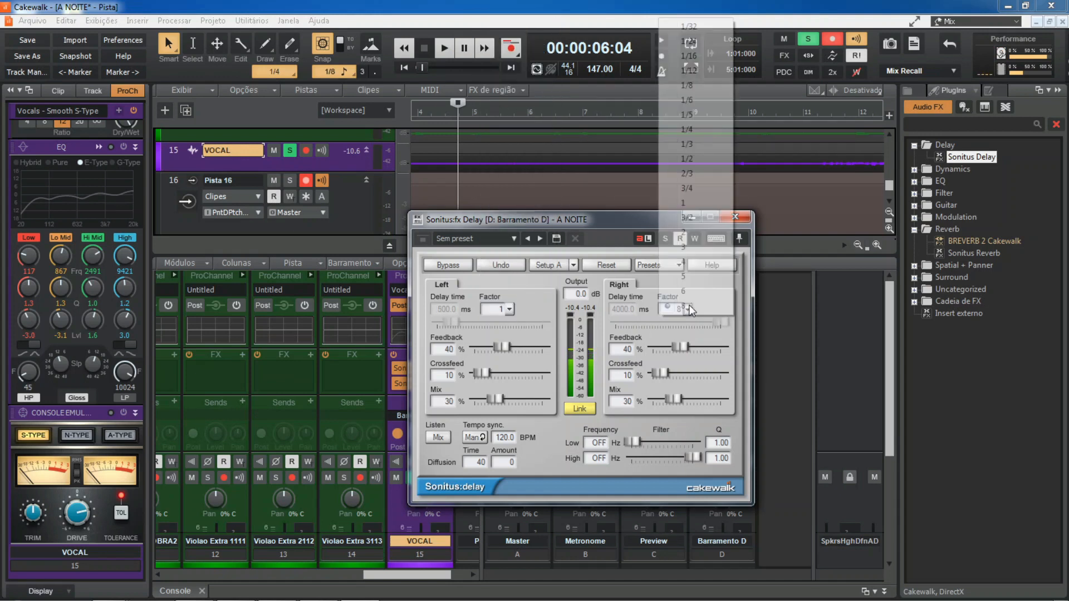
pyautogui.click(687, 207)
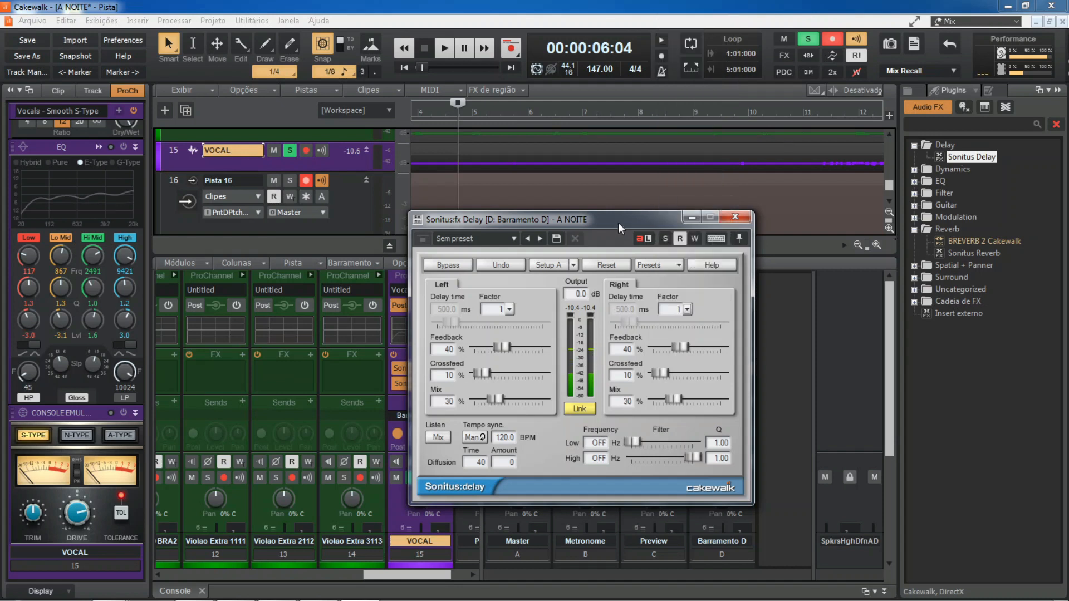
# Step: Move the delay window off the VOCAL channel strip, raise the linked Mix to 100%, and play the project
pyautogui.moveTo(618, 222); pyautogui.dragTo(705, 238)
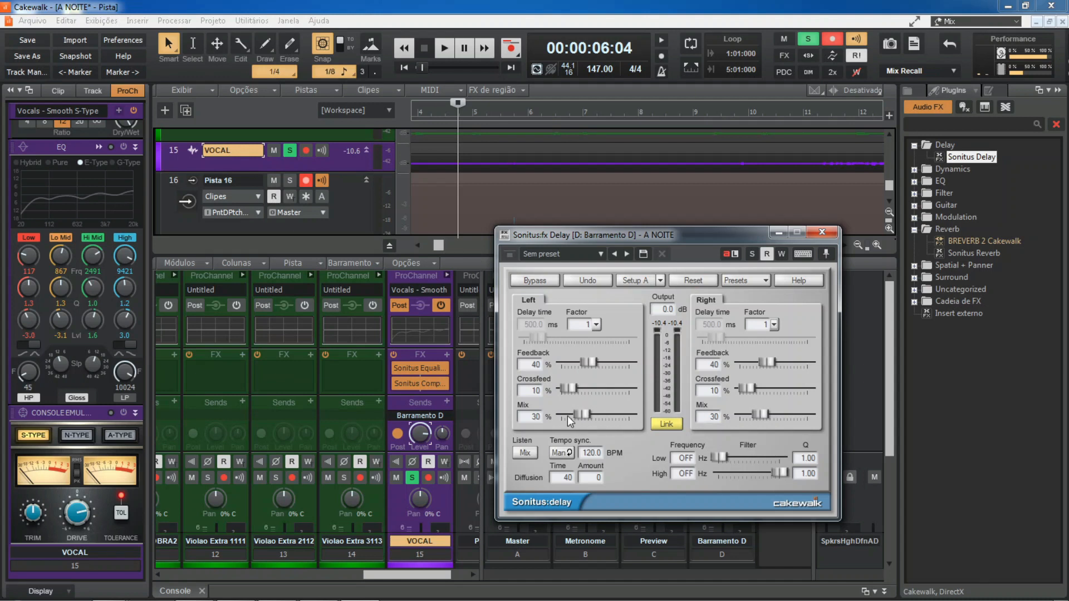
pyautogui.moveTo(577, 415); pyautogui.dragTo(629, 415)
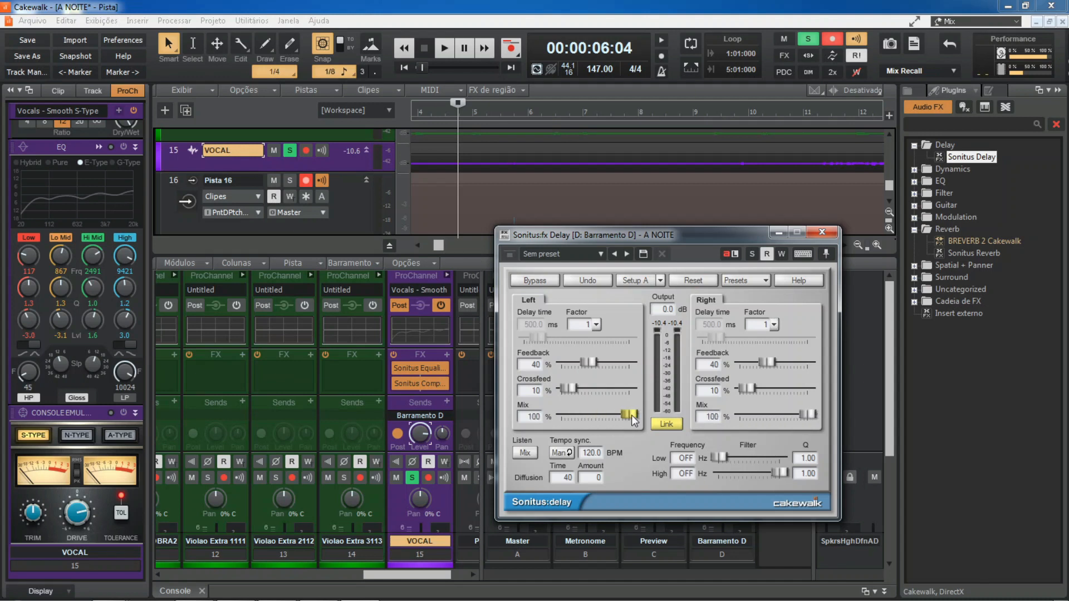
pyautogui.press('space')
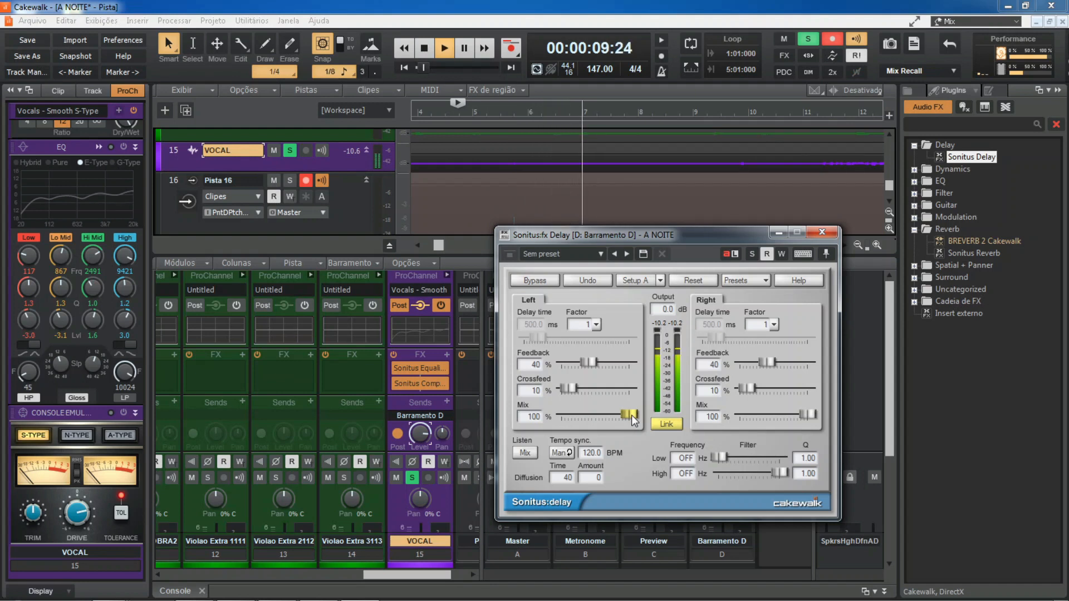
pyautogui.press('space')
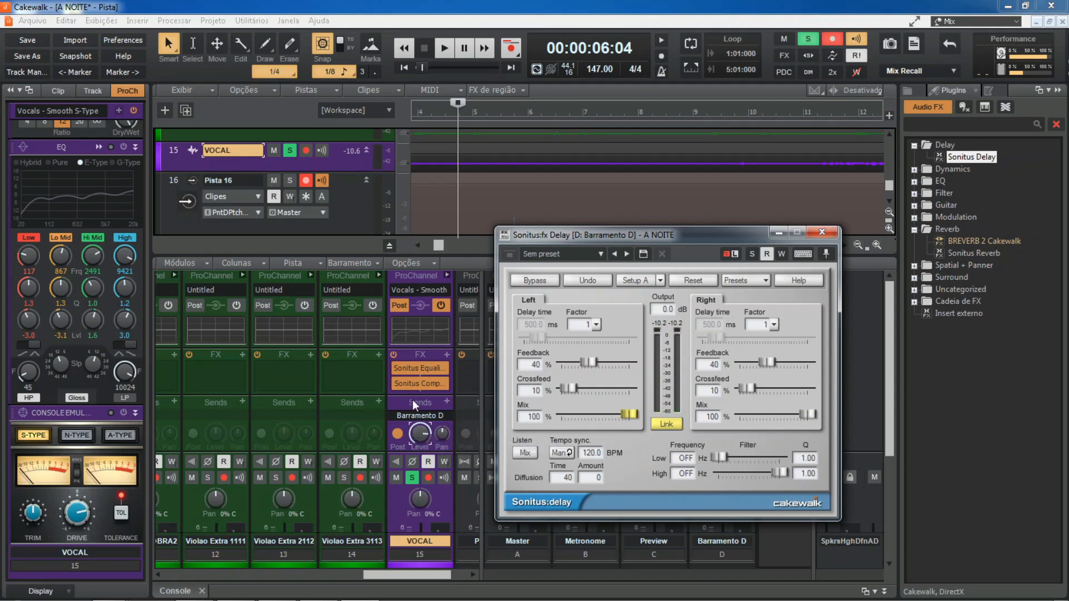
# Step: Lower the VOCAL track's send level to Barramento D to -22.8 and audition the quieter delay
pyautogui.moveTo(419, 434)
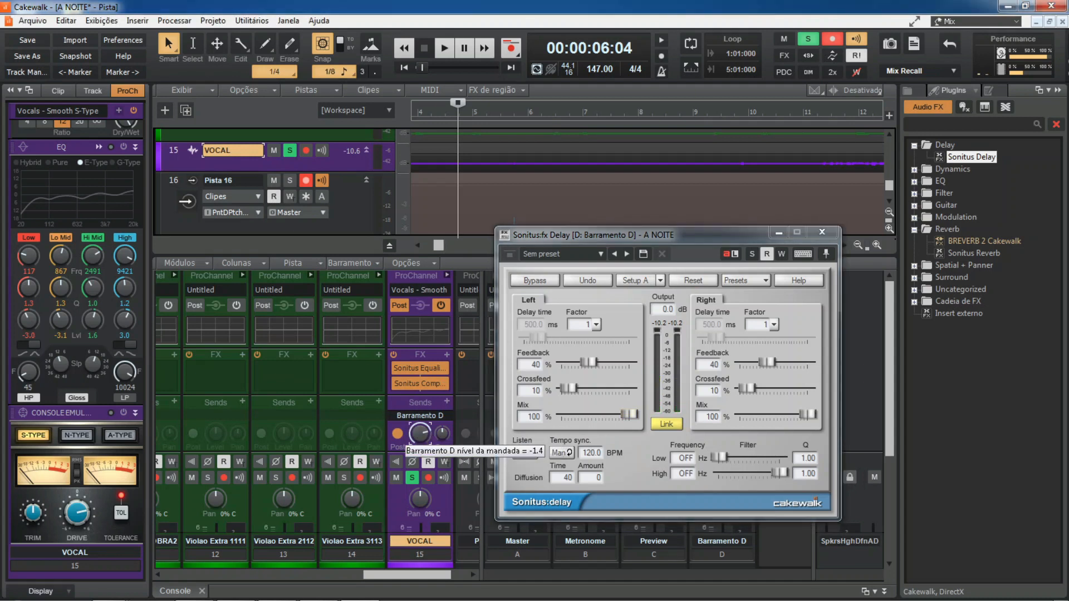
pyautogui.moveTo(419, 434); pyautogui.dragTo(419, 462)
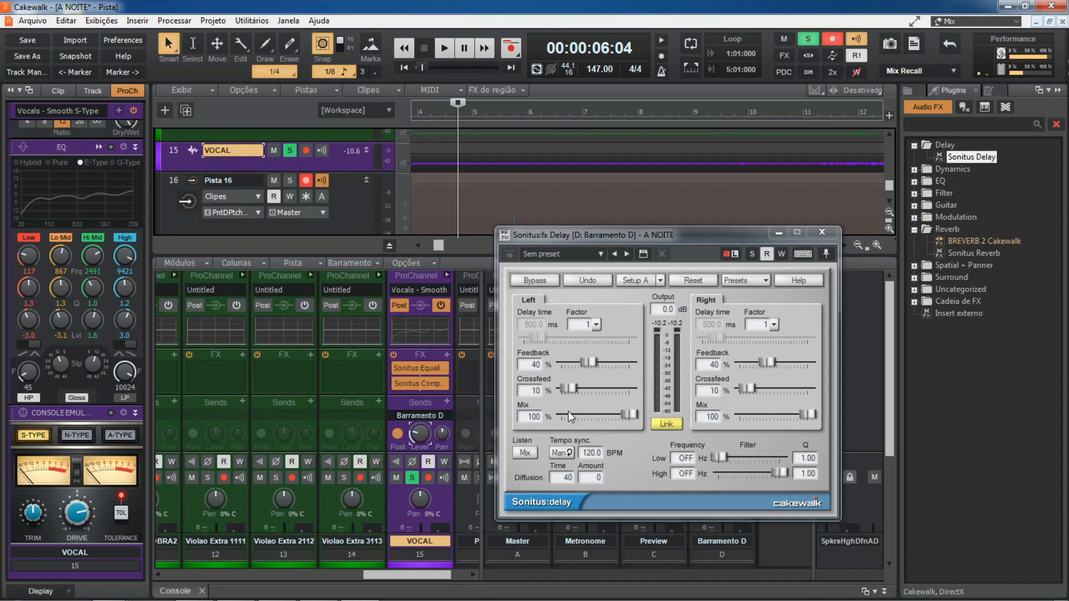
pyautogui.moveTo(427, 436)
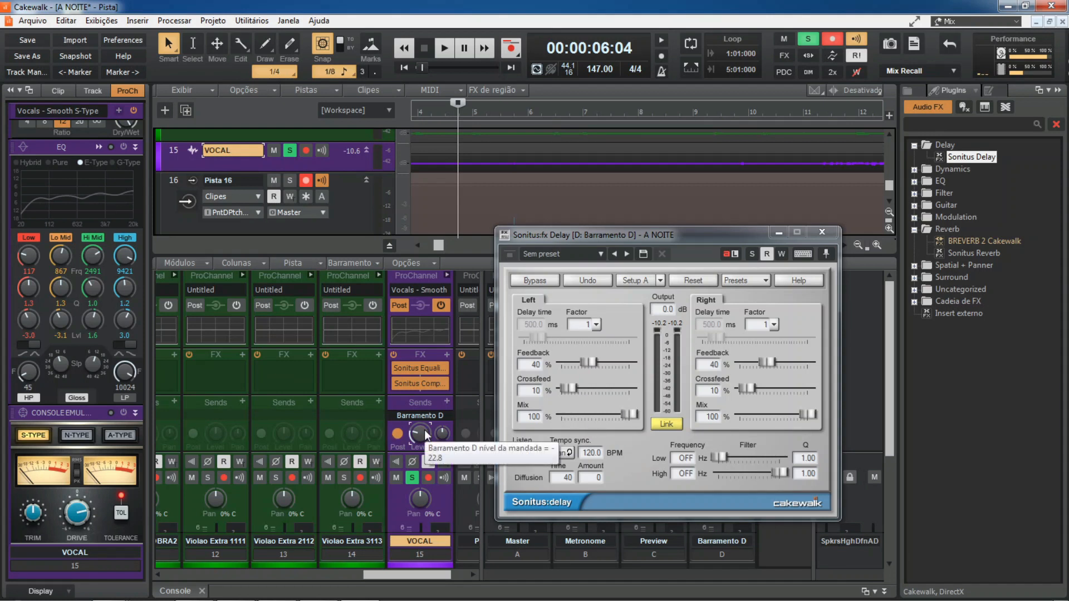
pyautogui.press('space')
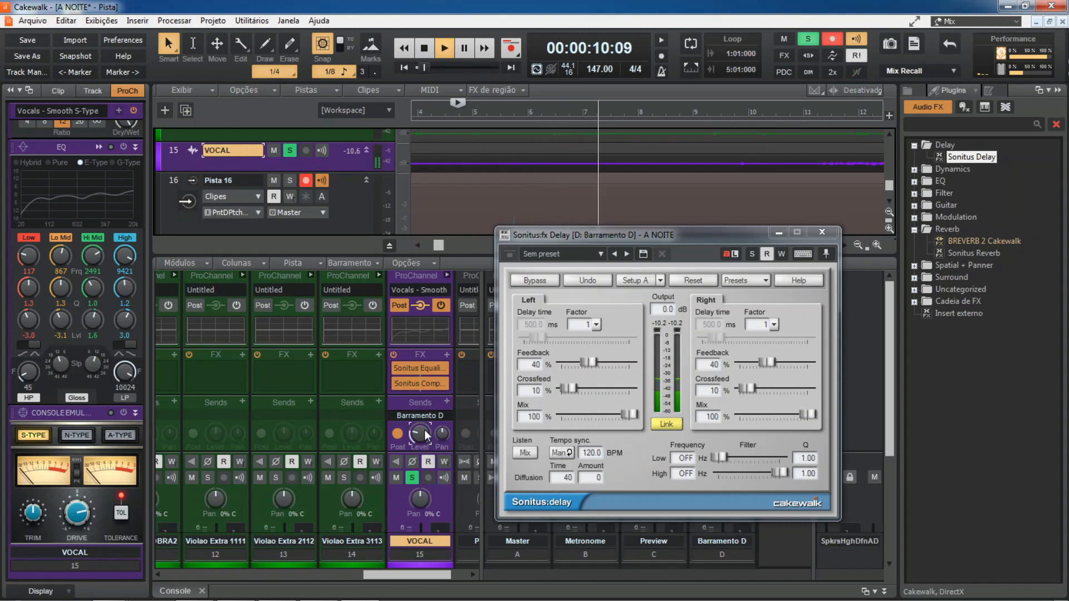
pyautogui.press('space')
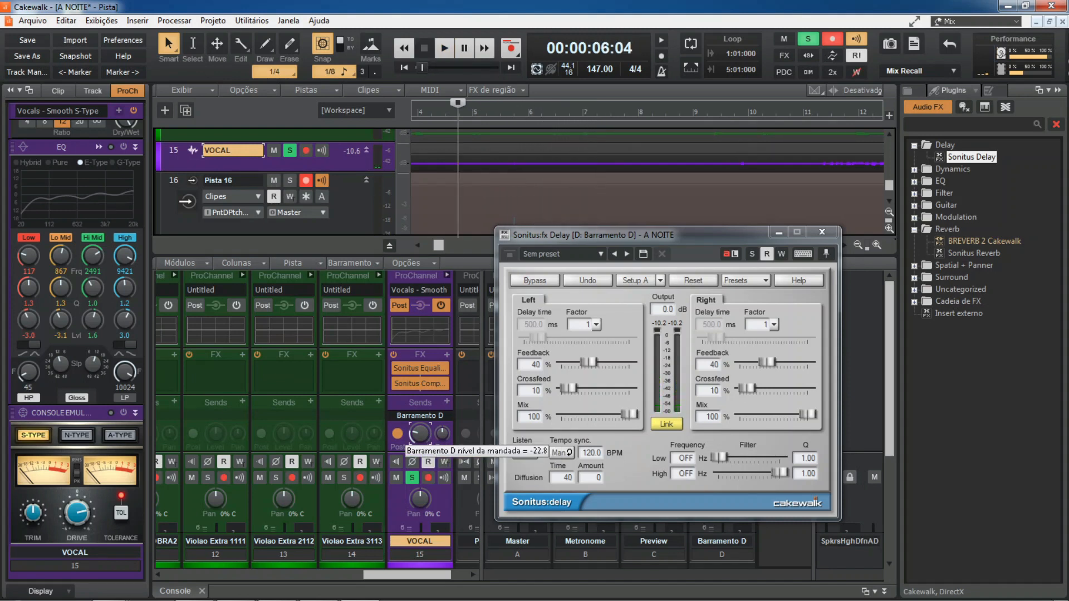
# Step: Raise the VOCAL track's send level to Barramento D again and set the delay's linked Mix to 30%
pyautogui.moveTo(420, 433); pyautogui.dragTo(420, 418)
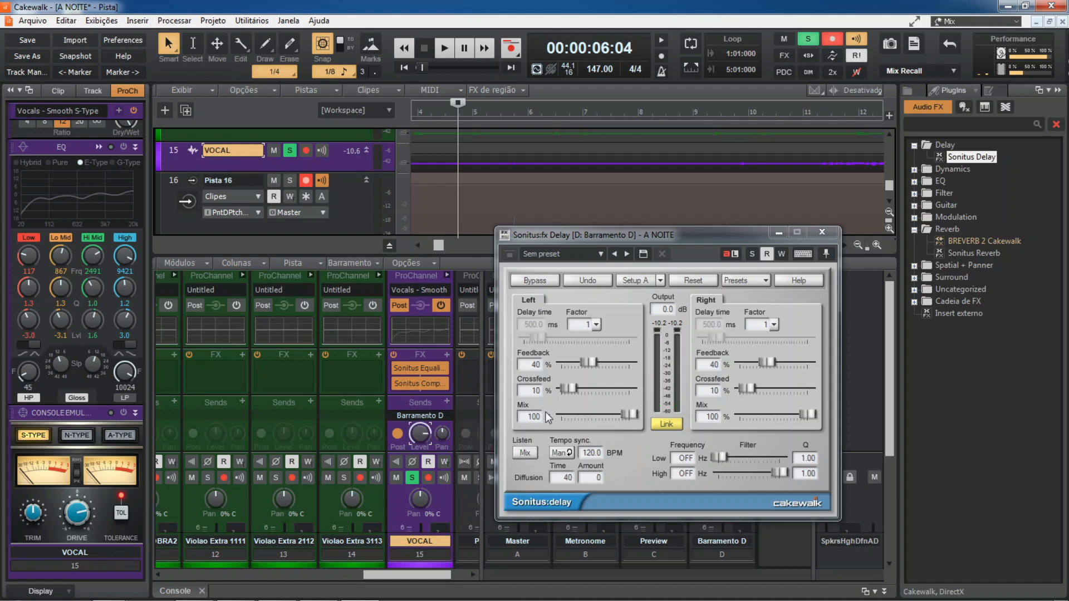
pyautogui.click(577, 416)
pyautogui.moveTo(617, 419); pyautogui.dragTo(569, 404)
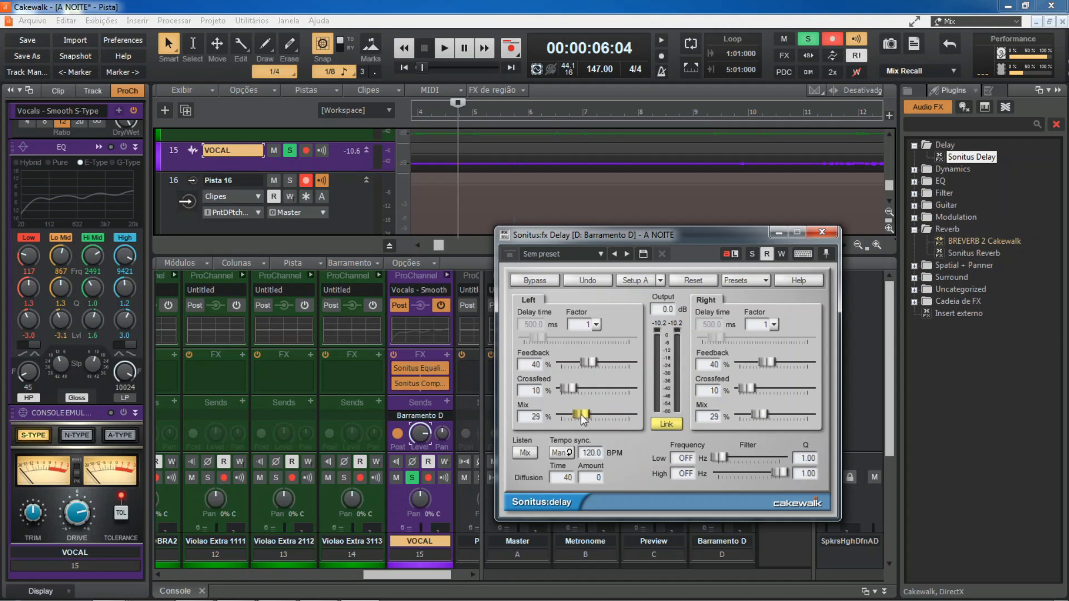
pyautogui.moveTo(580, 414); pyautogui.dragTo(581, 414)
# Step: Audition the delay briefly, stop playback, and raise the Crossfeed to 100% for both linked channels
pyautogui.press('space')
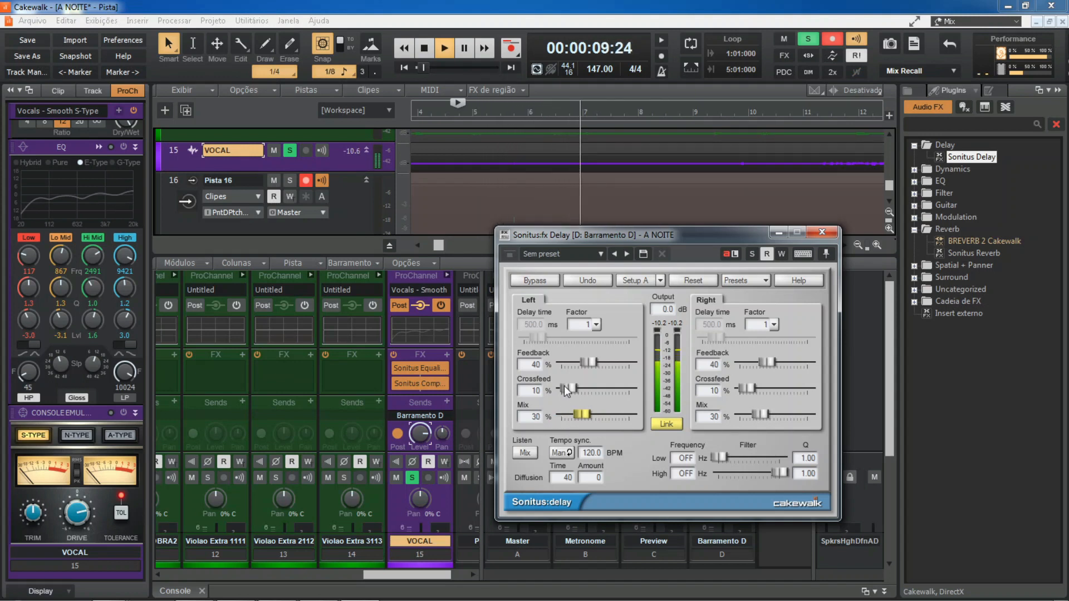
pyautogui.press('space')
pyautogui.moveTo(564, 385); pyautogui.dragTo(623, 397)
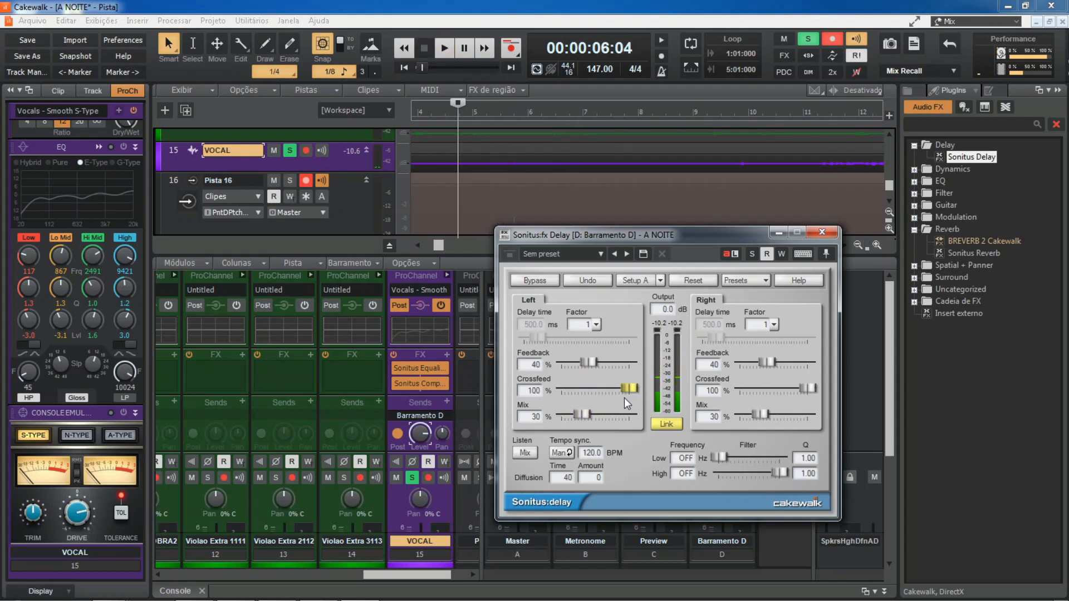
# Step: Audition the vocal with full crossfeed, then lower the linked Crossfeed to 18% on both channels
pyautogui.press('space')
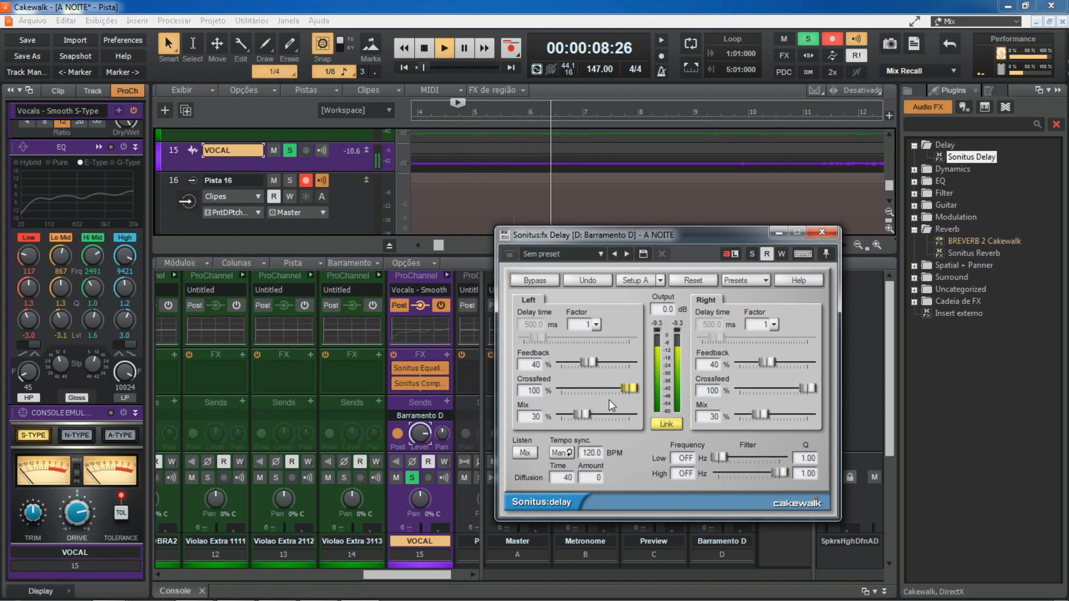
pyautogui.press('space')
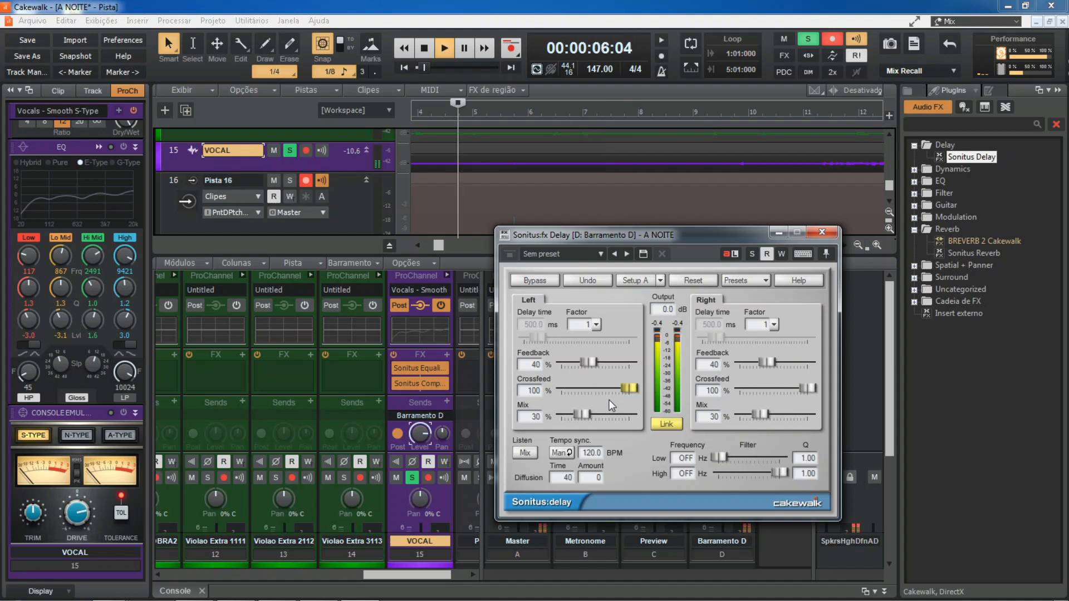
pyautogui.moveTo(639, 386); pyautogui.dragTo(573, 387)
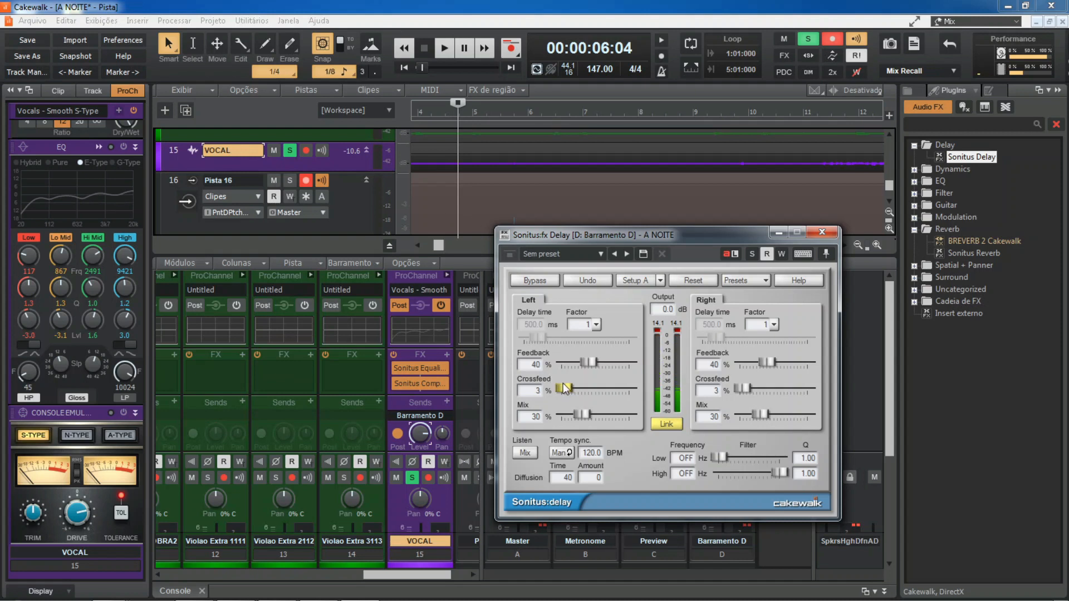
pyautogui.moveTo(563, 388); pyautogui.dragTo(572, 388)
pyautogui.moveTo(573, 388); pyautogui.dragTo(574, 388)
# Step: Audition the vocal with Listen set to Delay, switch Listen back to Mix, and audition it again
pyautogui.press('space')
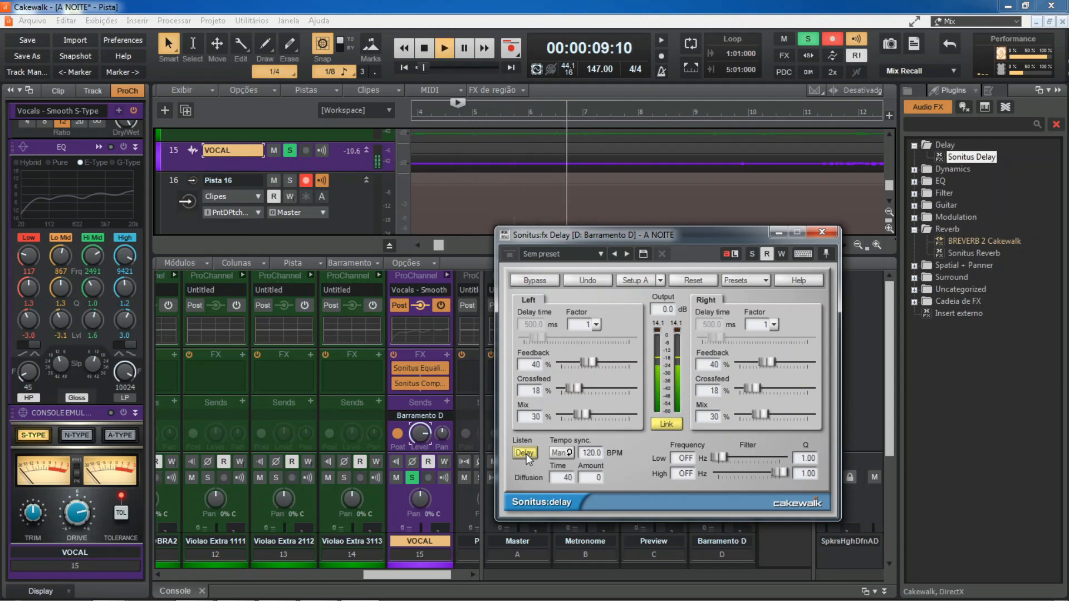
pyautogui.press('space')
pyautogui.click(526, 453)
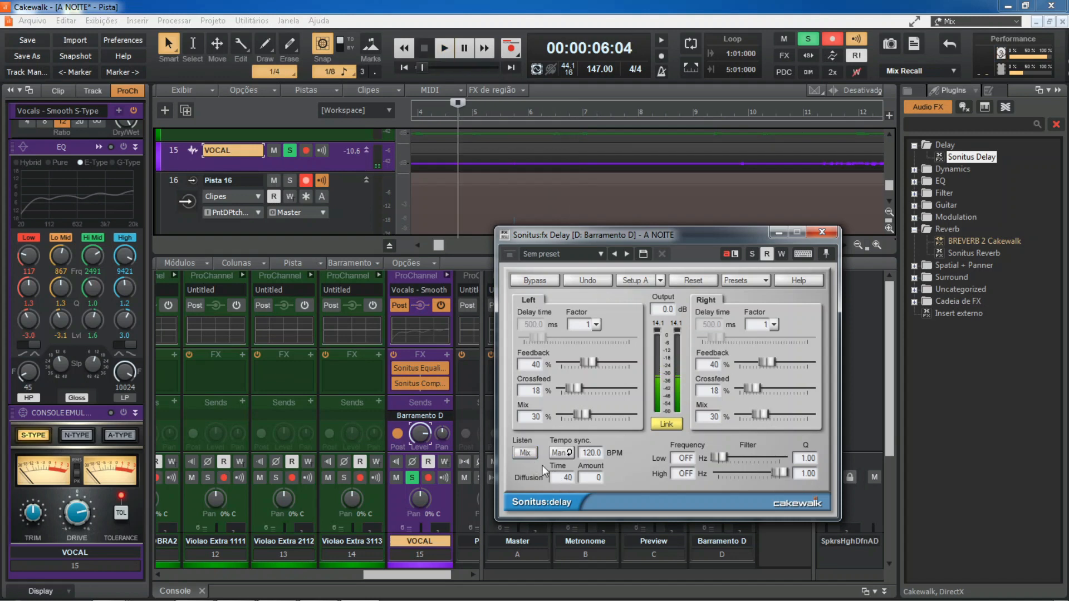
pyautogui.press('space')
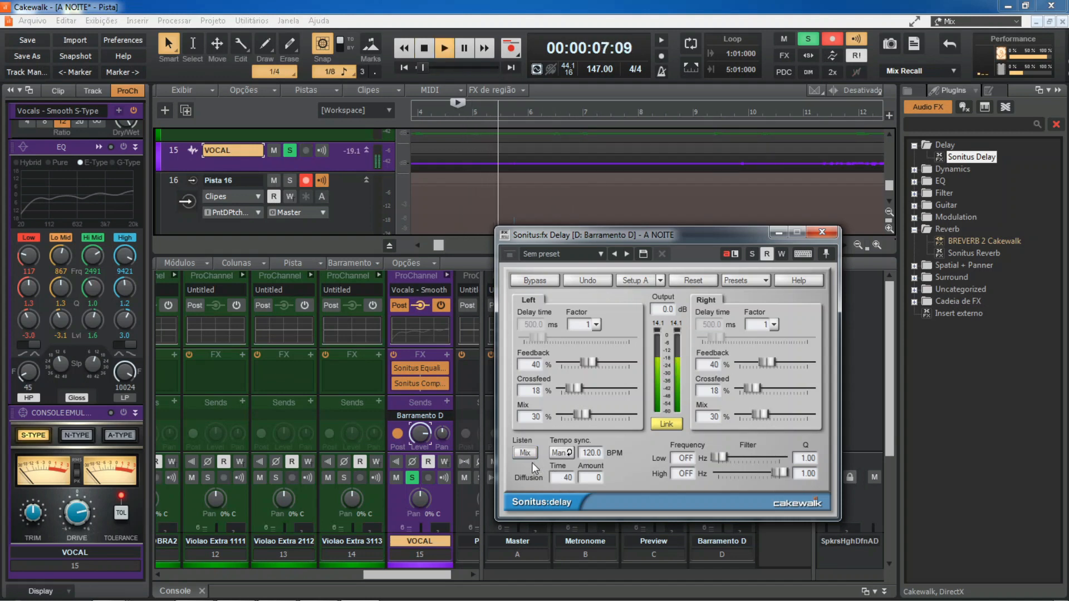
pyautogui.press('space')
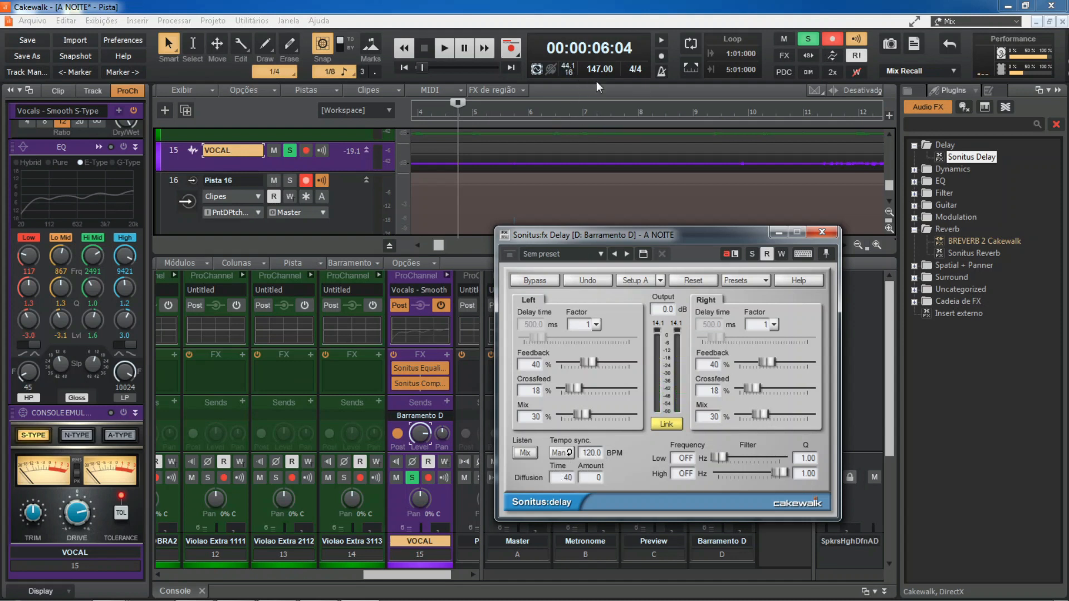
# Step: Switch the delay's Tempo sync to Host and play the project so the delay follows the project tempo
pyautogui.click(561, 454)
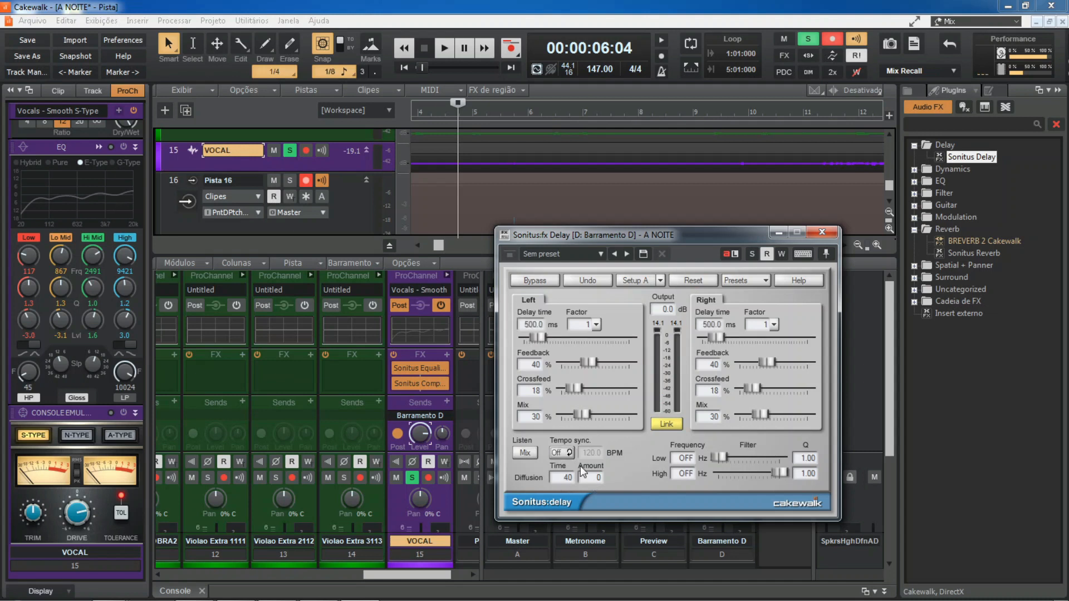
pyautogui.click(557, 453)
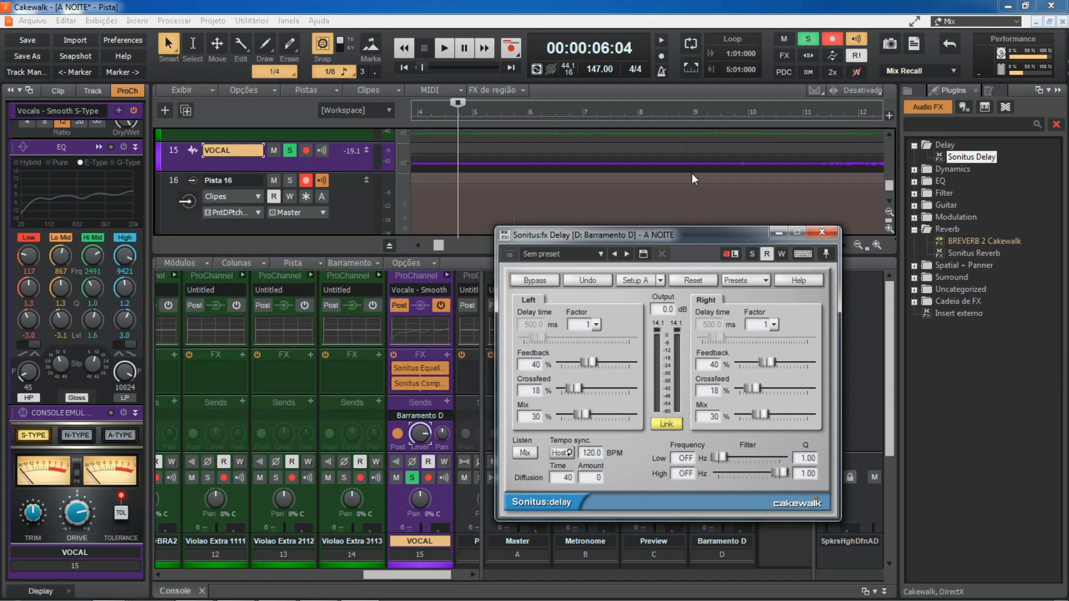
pyautogui.press('space')
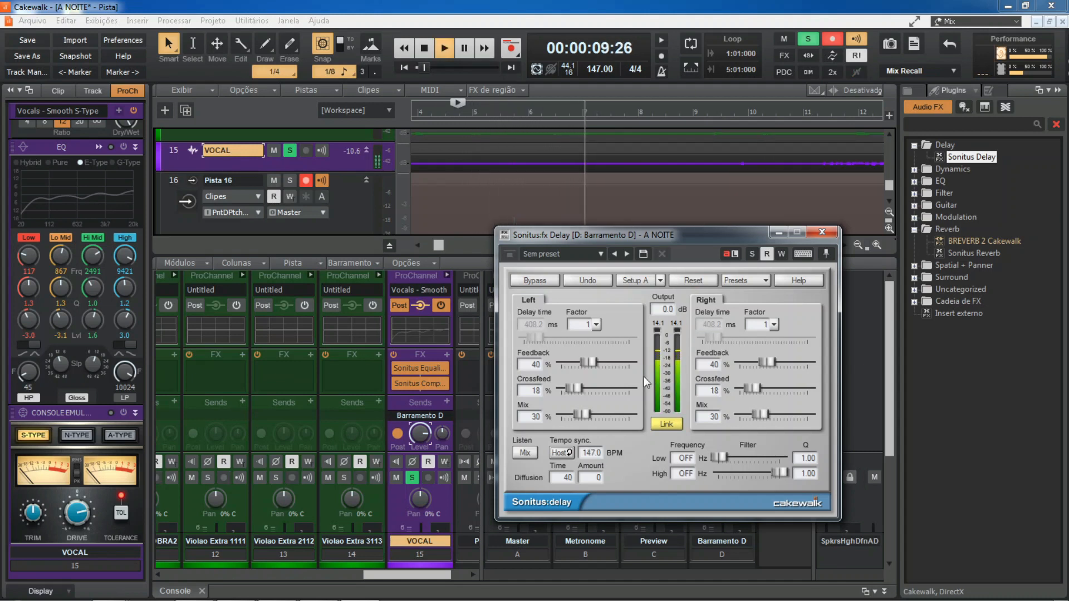
pyautogui.press('space')
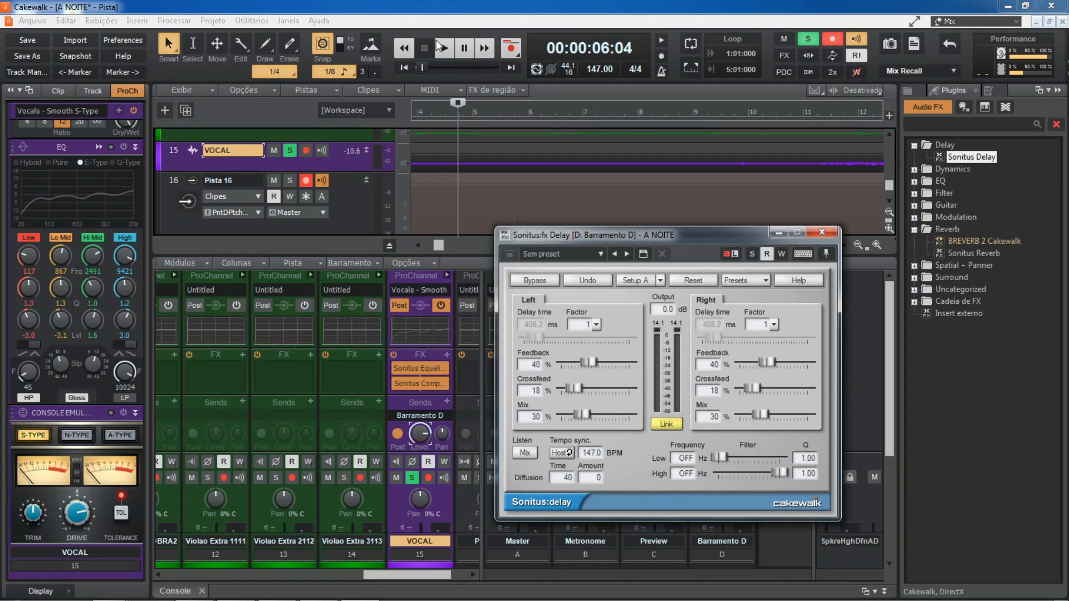
# Step: Set the delay's tempo to 50 BPM and audition the slower repeats
pyautogui.doubleClick(593, 453)
pyautogui.write('50')
pyautogui.press('Return')
pyautogui.press('space')
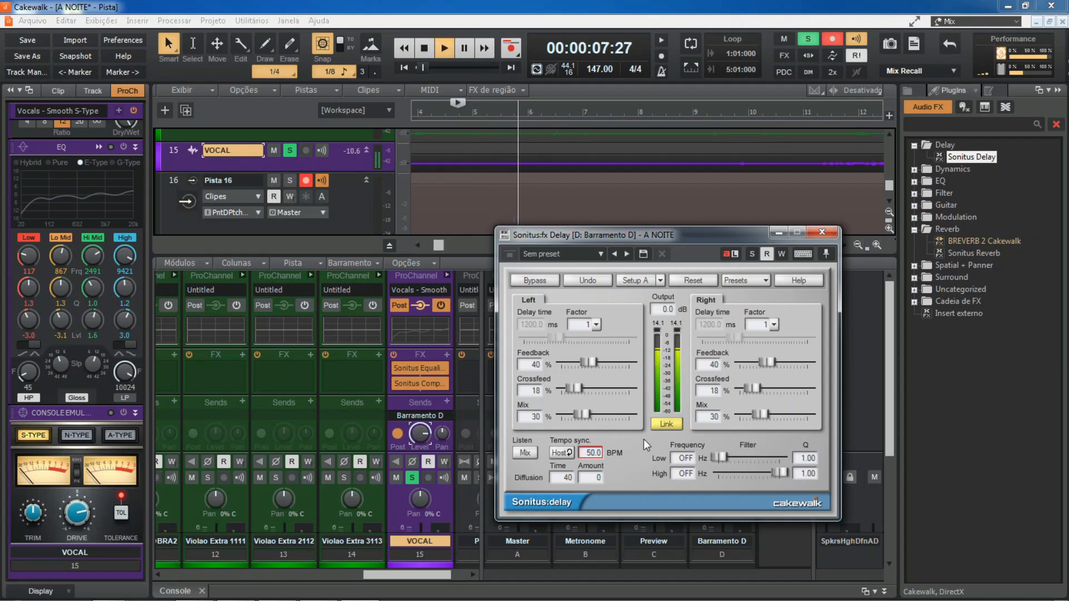
pyautogui.press('space')
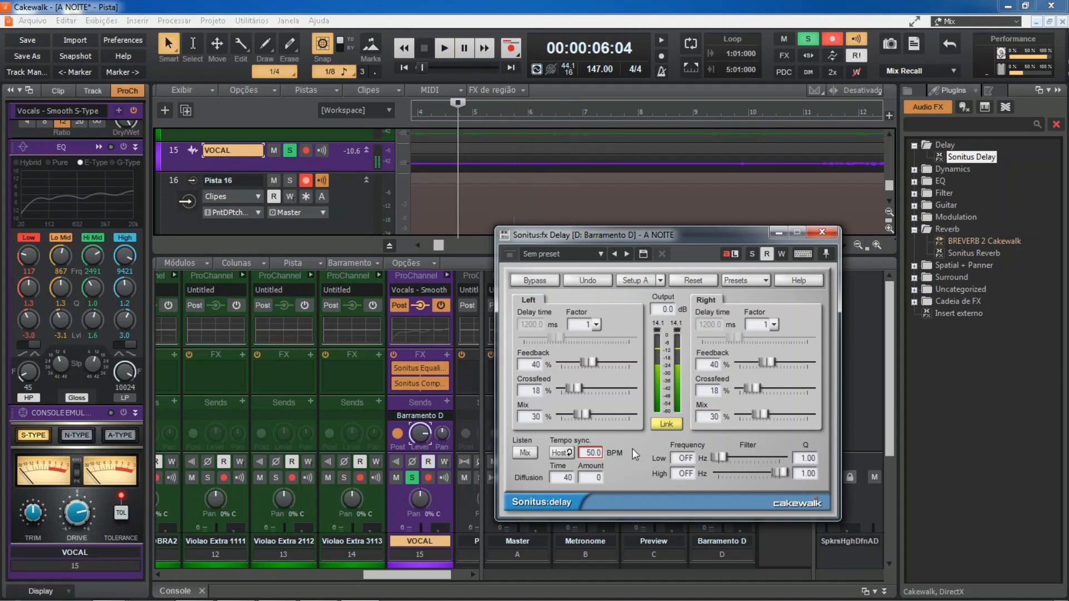
# Step: Set the delay's tempo to 300 BPM and audition the faster repeats
pyautogui.click(586, 453)
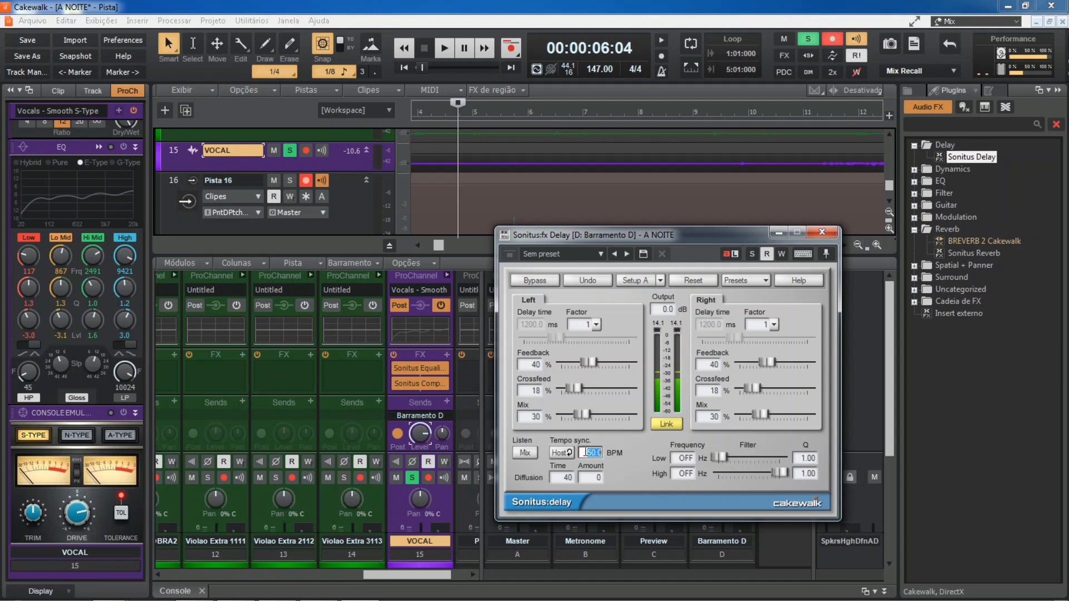
pyautogui.write('3000')
pyautogui.press('Return')
pyautogui.press('space')
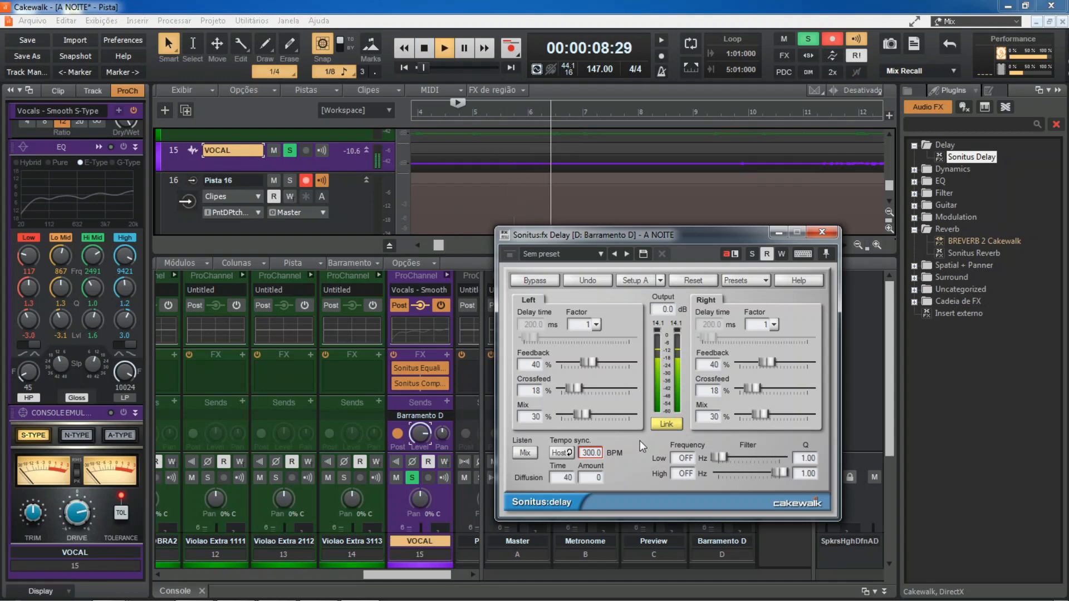
pyautogui.press('space')
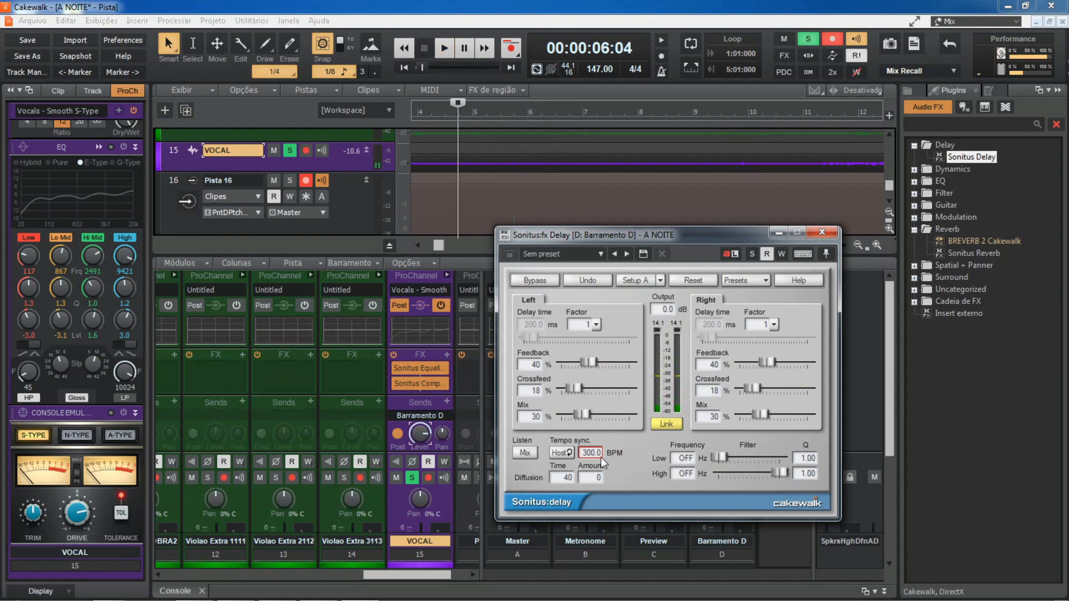
# Step: Cycle through the delay's Tempo sync modes, select the Diffusion amount, and audition the vocal briefly
pyautogui.click(558, 455)
pyautogui.click(558, 454)
pyautogui.click(559, 454)
pyautogui.click(558, 454)
pyautogui.click(595, 477)
pyautogui.press('space')
pyautogui.press('space')
# Step: Set the delay's tempo to 147 BPM and reposition the delay window slightly up and to the left
pyautogui.doubleClick(581, 453)
pyautogui.write('147')
pyautogui.press('Return')
pyautogui.moveTo(719, 458)
pyautogui.mouseDown()
pyautogui.moveTo(742, 457)
pyautogui.moveTo(719, 459)
pyautogui.mouseUp()
pyautogui.moveTo(655, 236); pyautogui.dragTo(632, 225)
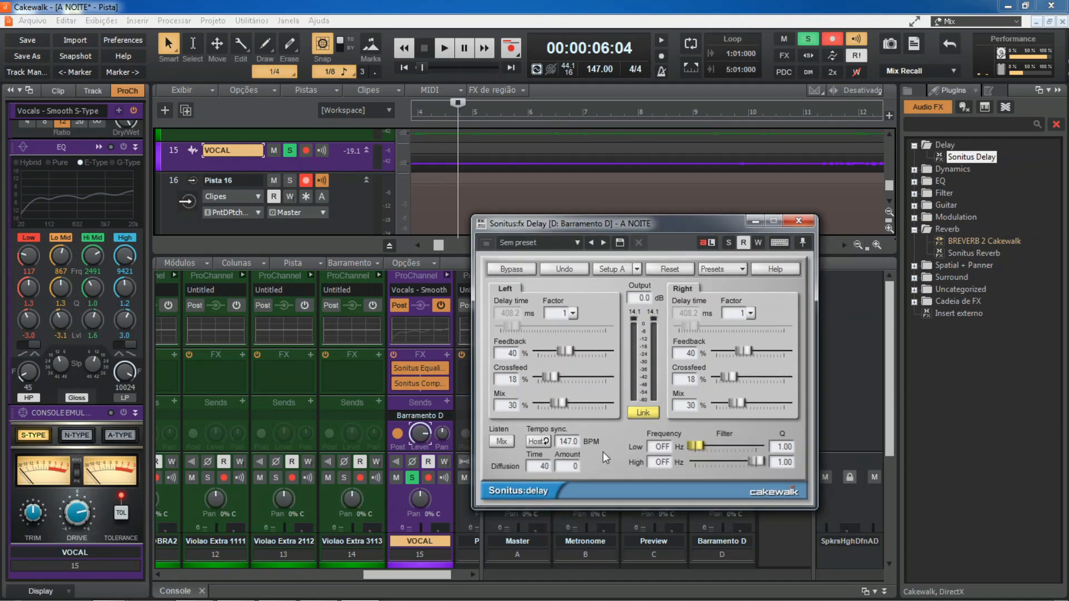
# Step: Load the 2x Delay factory preset and audition it on the vocal
pyautogui.click(744, 271)
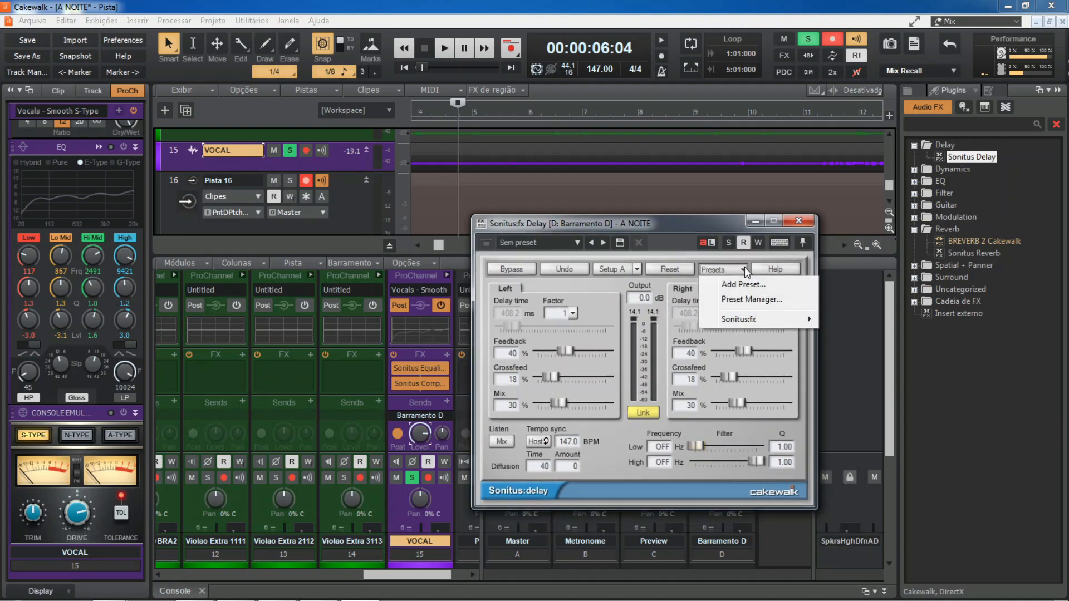
pyautogui.moveTo(746, 323)
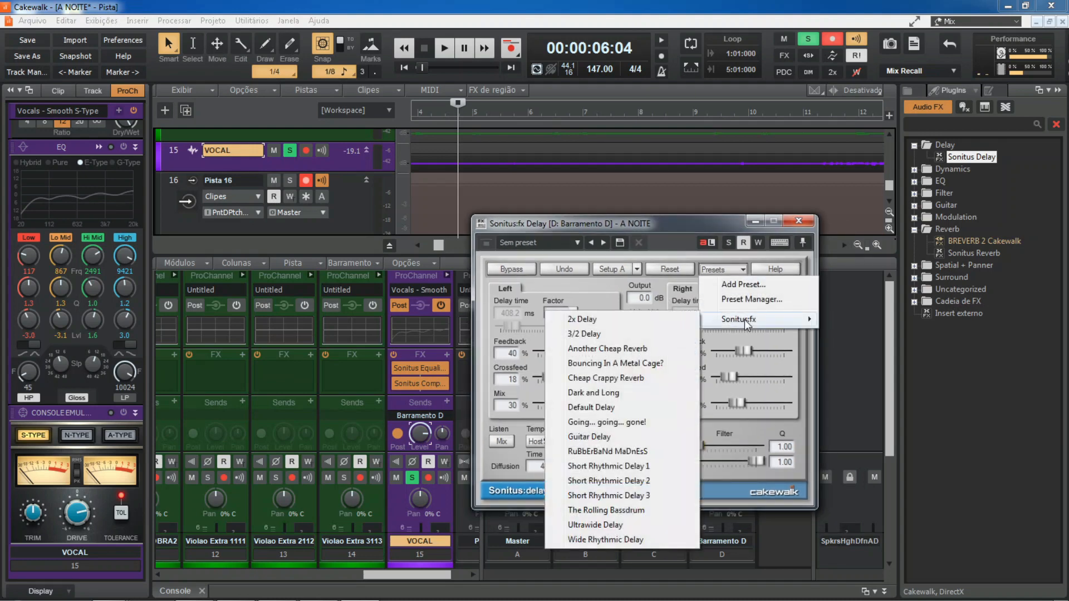
pyautogui.click(563, 318)
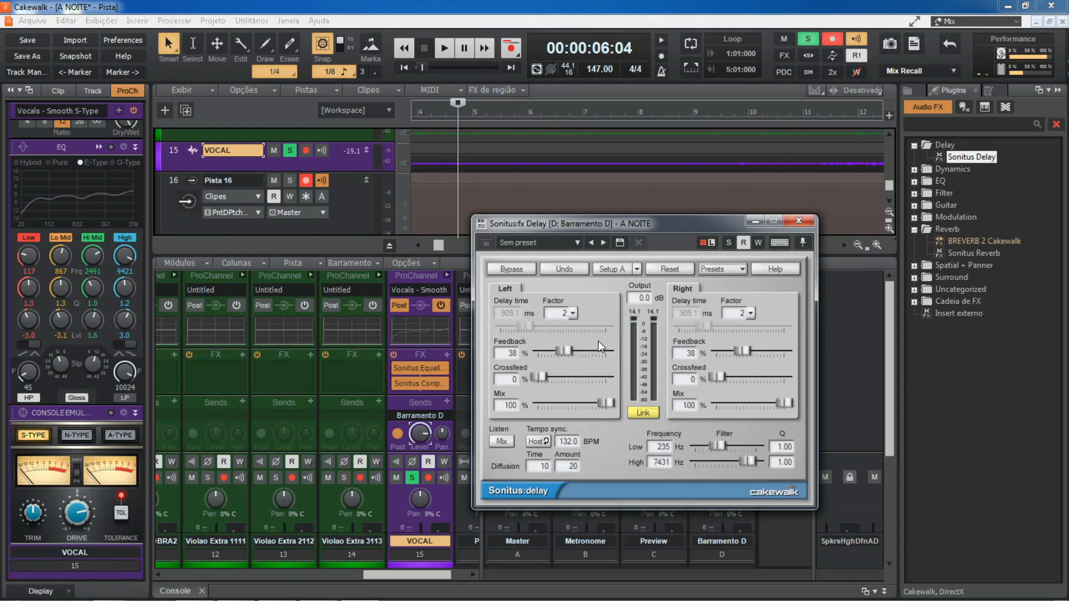
pyautogui.press('space')
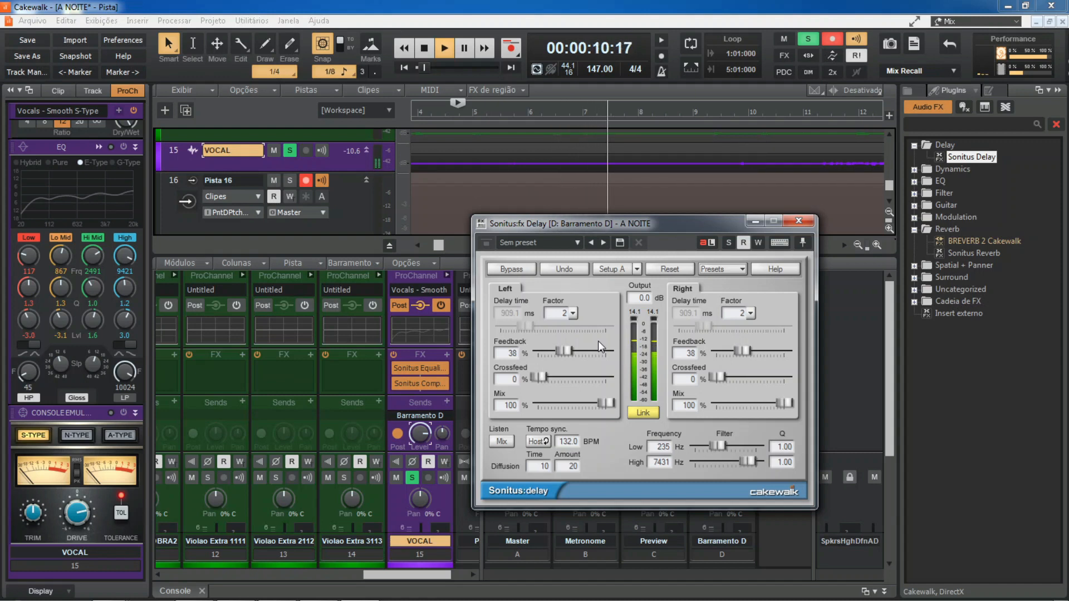
pyautogui.press('space')
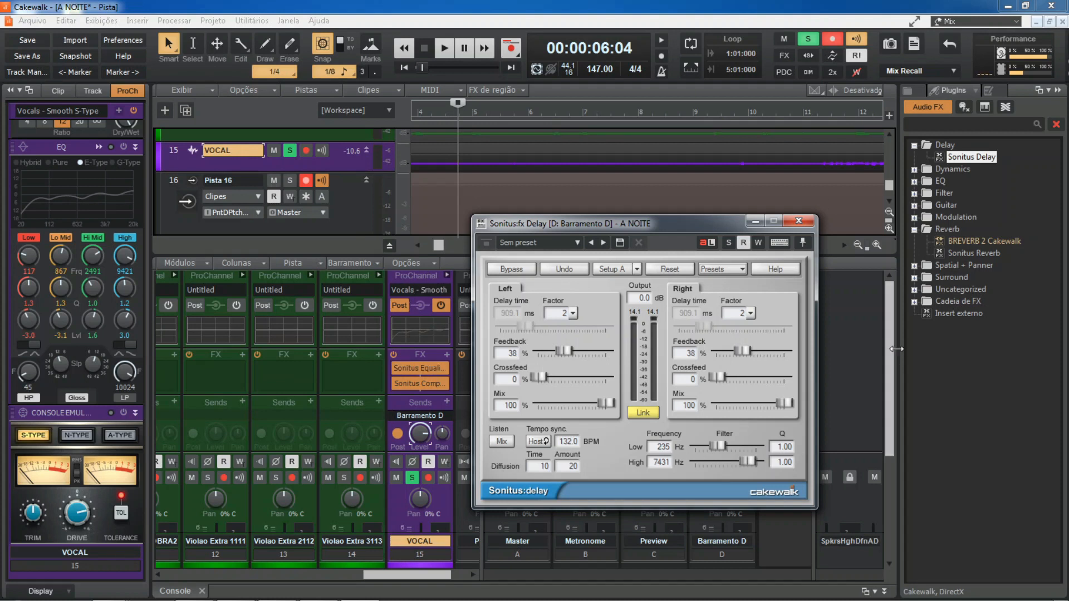
# Step: Load the Another Cheap Reverb factory preset and audition it on the vocal
pyautogui.click(729, 268)
pyautogui.moveTo(727, 341)
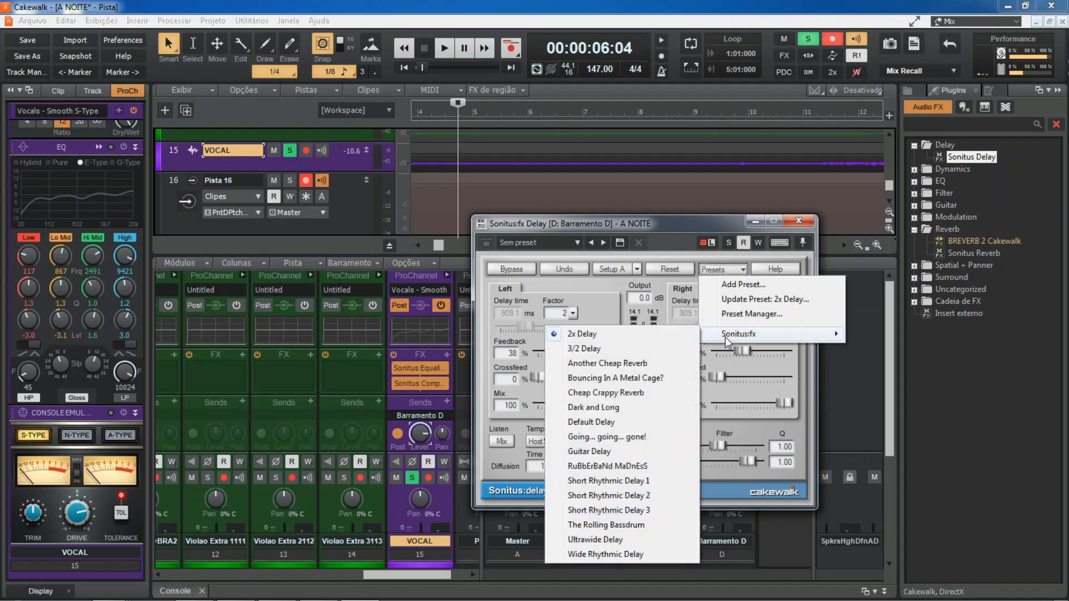
pyautogui.click(580, 364)
pyautogui.press('space')
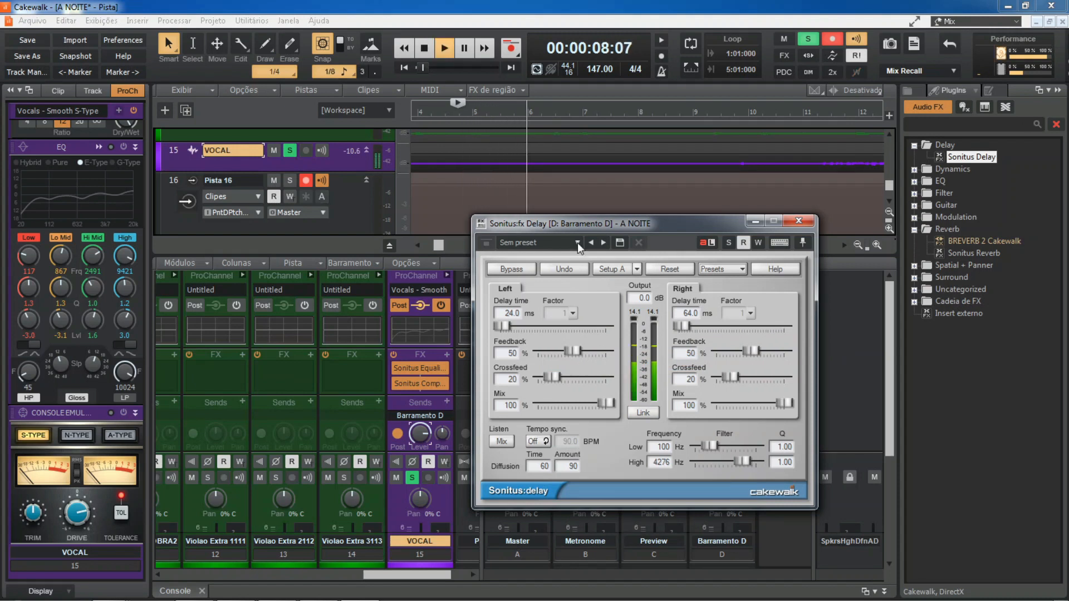
pyautogui.press('space')
# Step: Load the Bouncing In A Metal Cage? factory preset and audition it on the vocal
pyautogui.click(718, 272)
pyautogui.moveTo(726, 335)
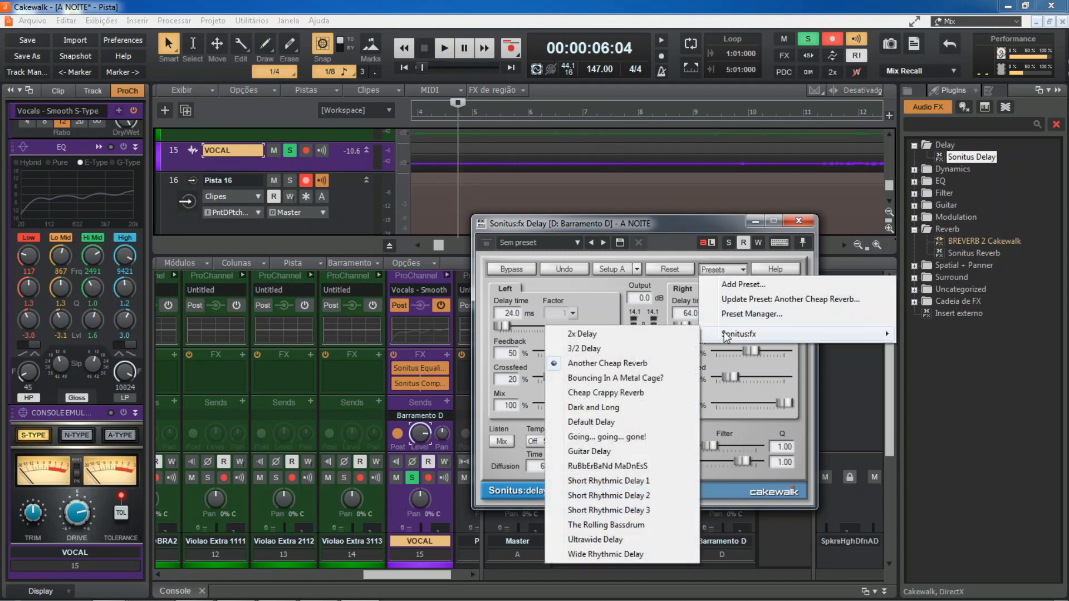
pyautogui.click(648, 378)
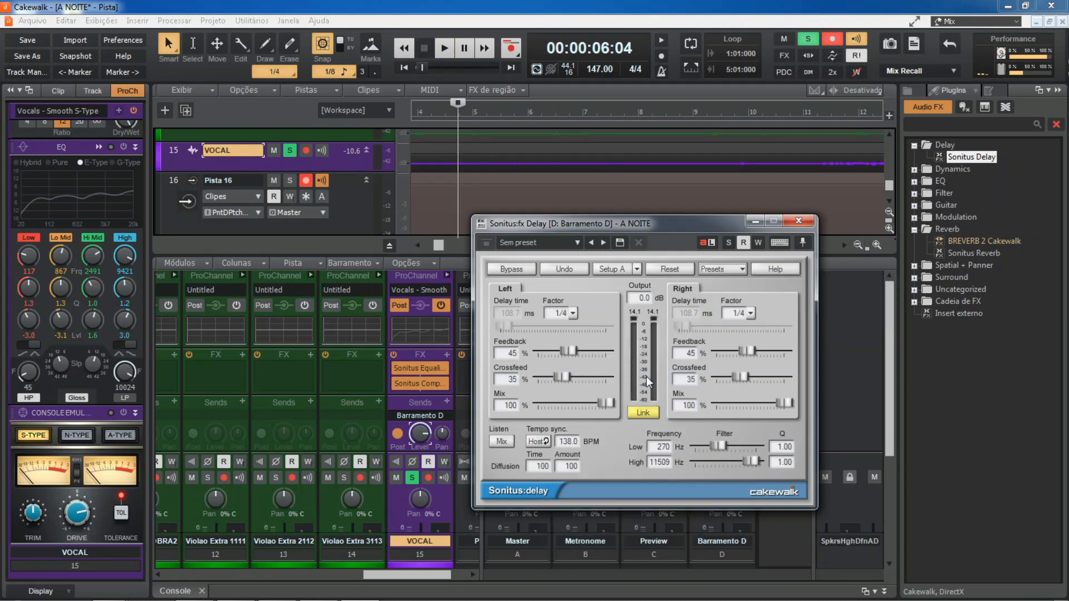
pyautogui.press('space')
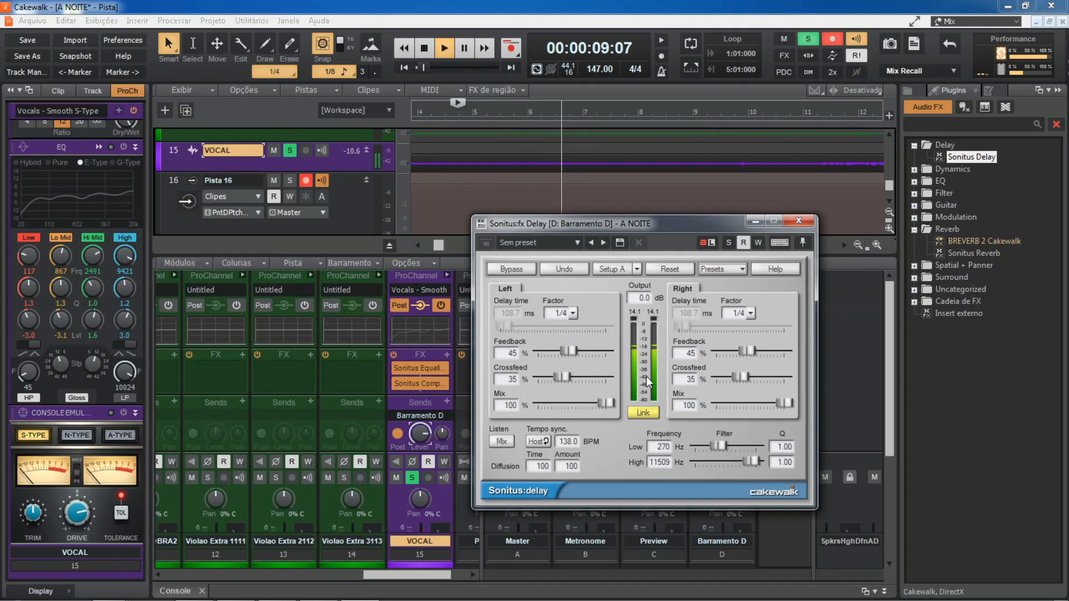
pyautogui.press('space')
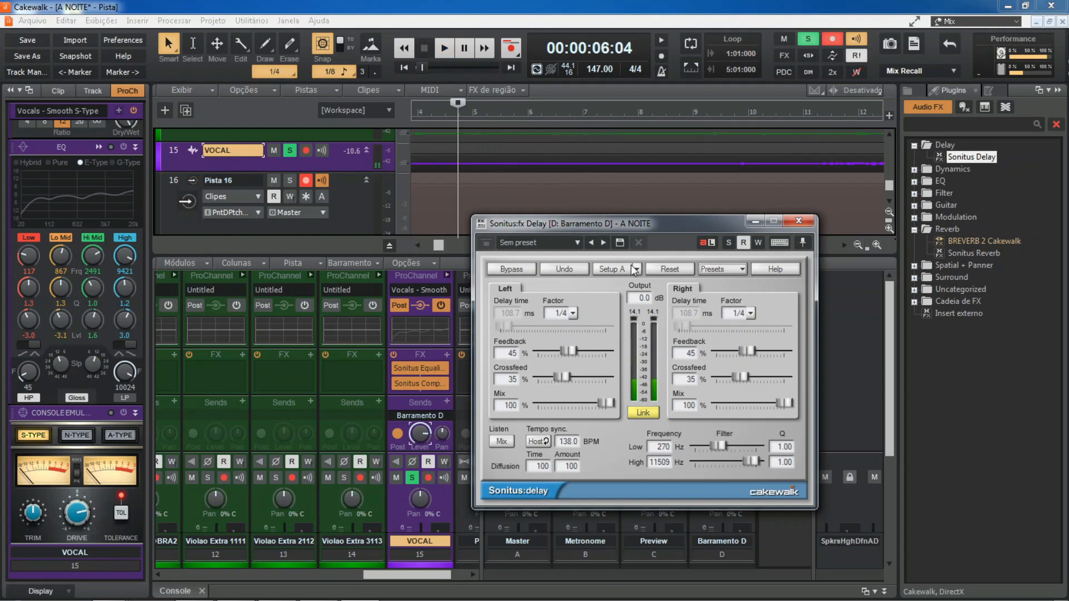
# Step: Load the Dark and Long factory preset and audition it on the vocal
pyautogui.click(716, 271)
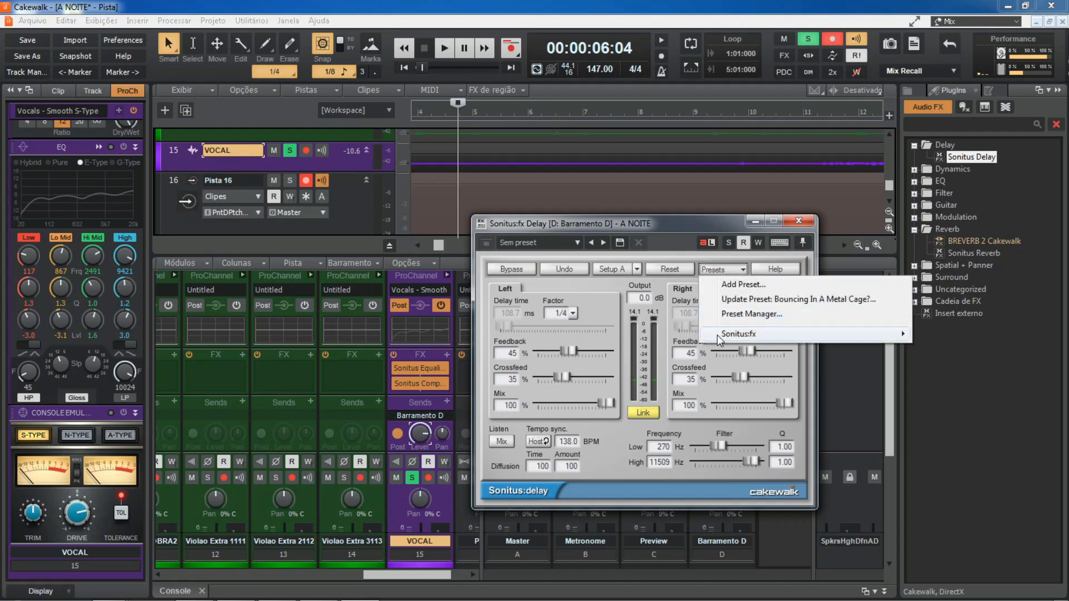
pyautogui.moveTo(717, 335)
pyautogui.click(619, 407)
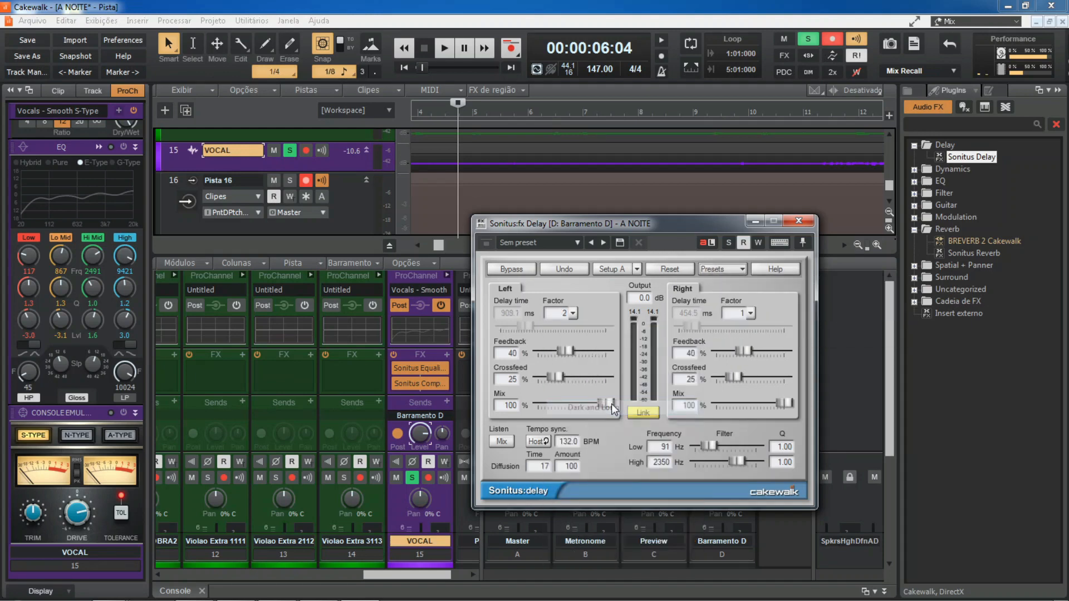
pyautogui.press('space')
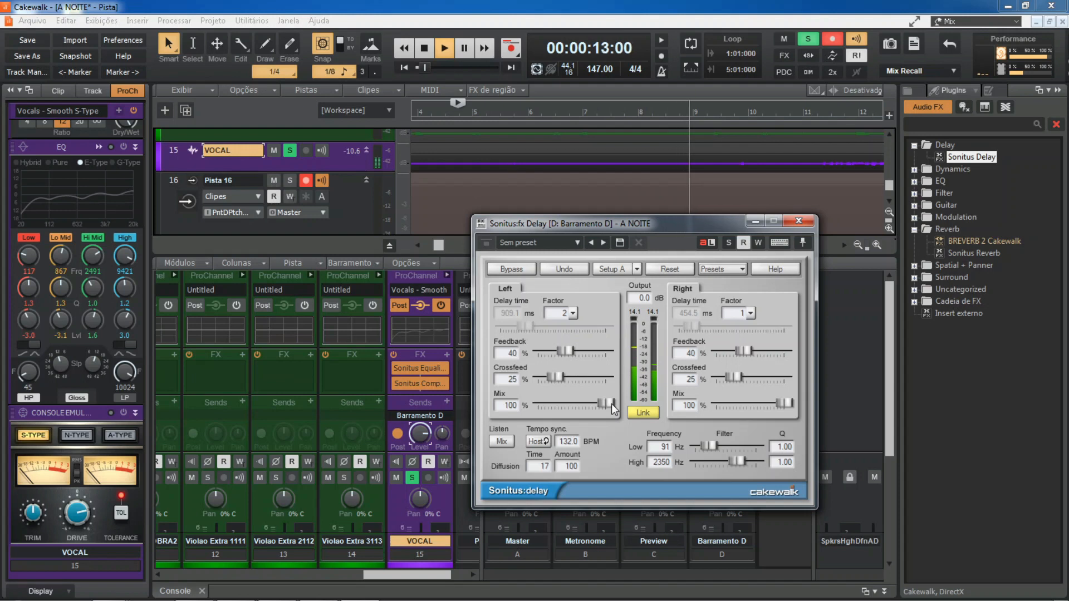
pyautogui.press('space')
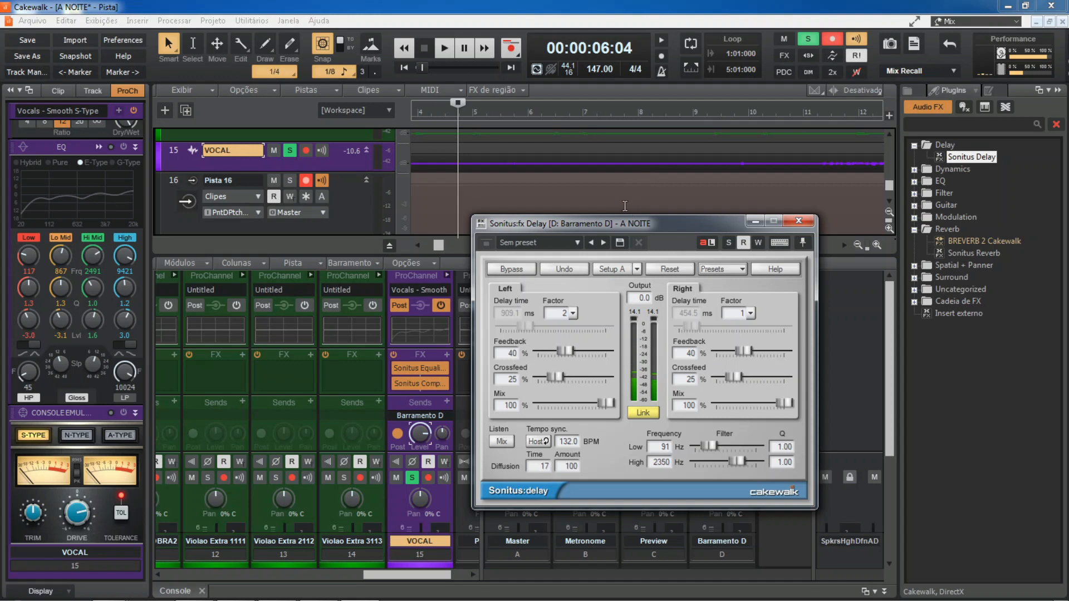
# Step: Load the Short Rhythmic Delay 1 factory preset and audition it on the vocal
pyautogui.click(716, 269)
pyautogui.moveTo(739, 338)
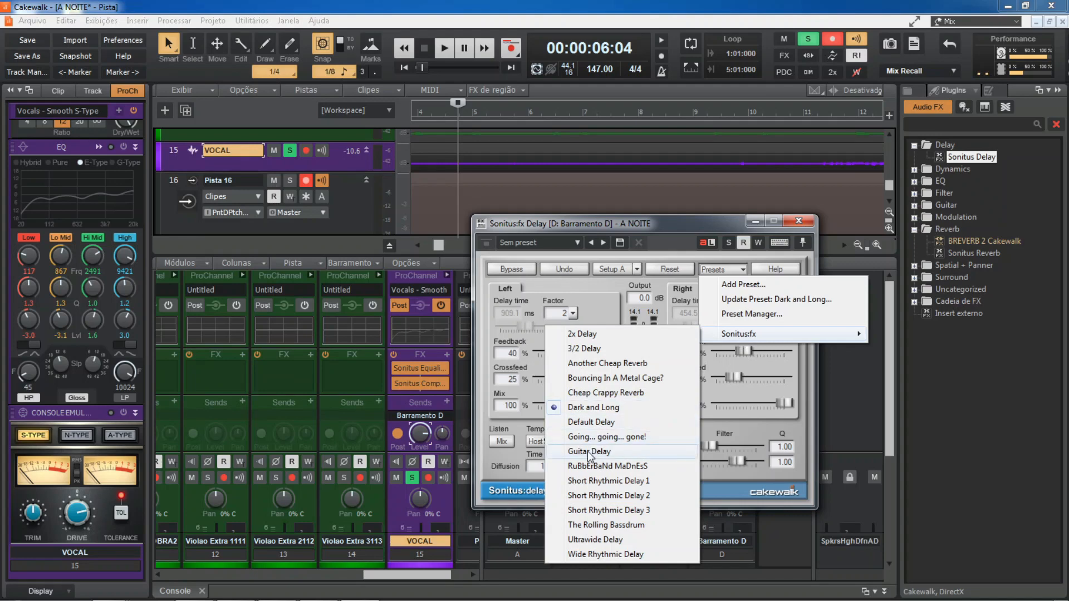
pyautogui.click(587, 480)
pyautogui.press('space')
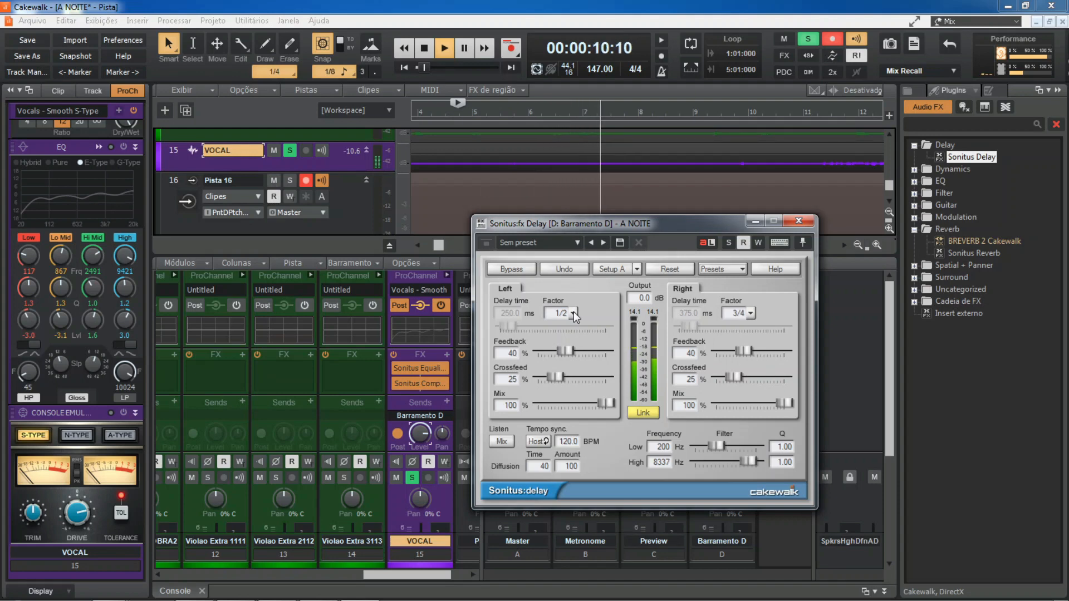
pyautogui.press('space')
# Step: Load the Short Rhythmic Delay 2 factory preset and audition it on the vocal
pyautogui.click(710, 269)
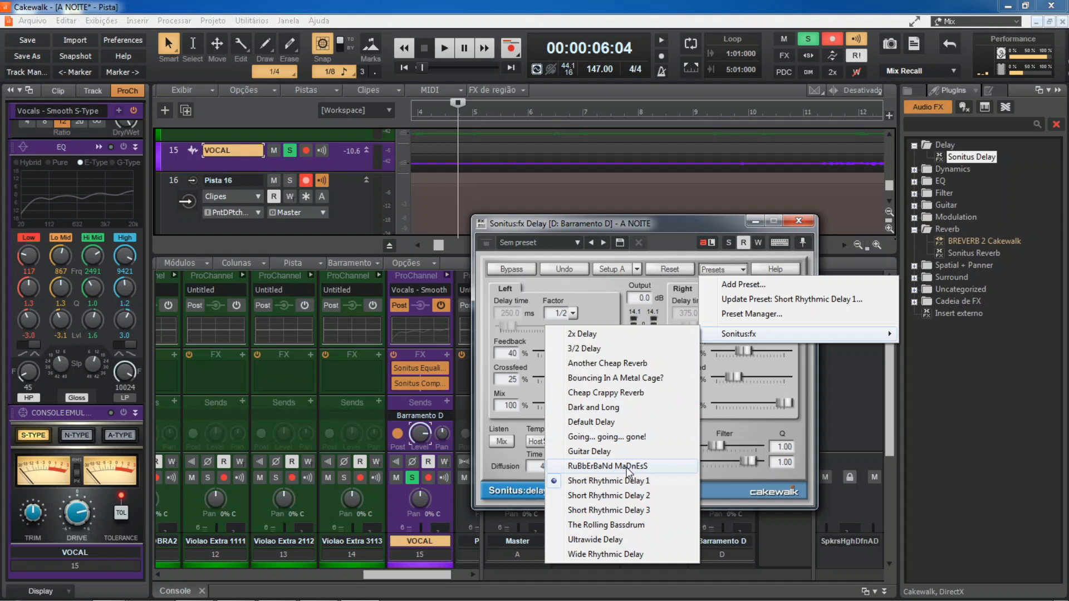
pyautogui.click(573, 496)
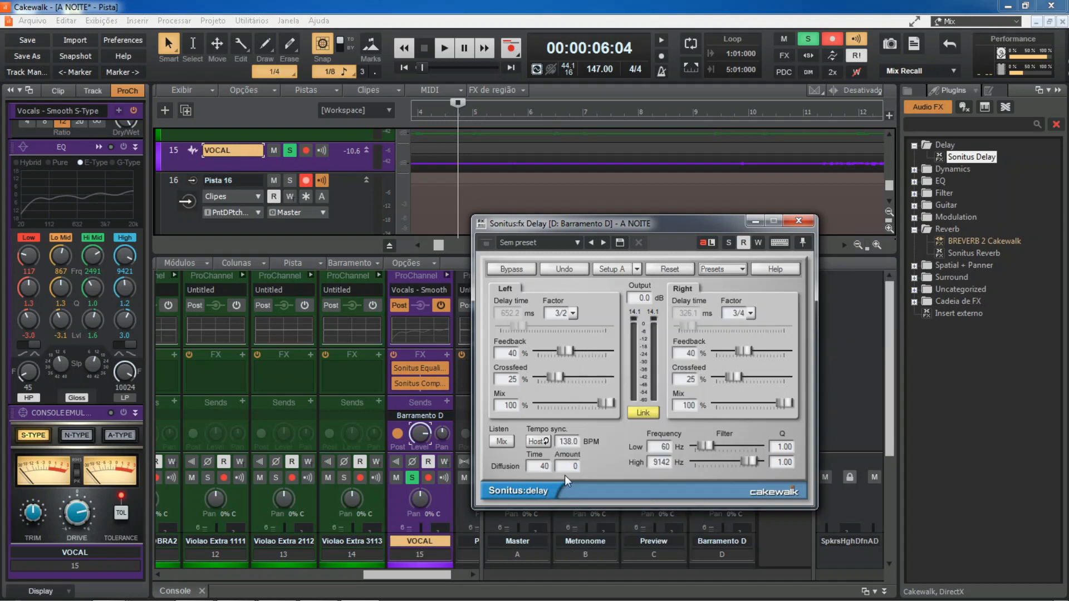
pyautogui.press('space')
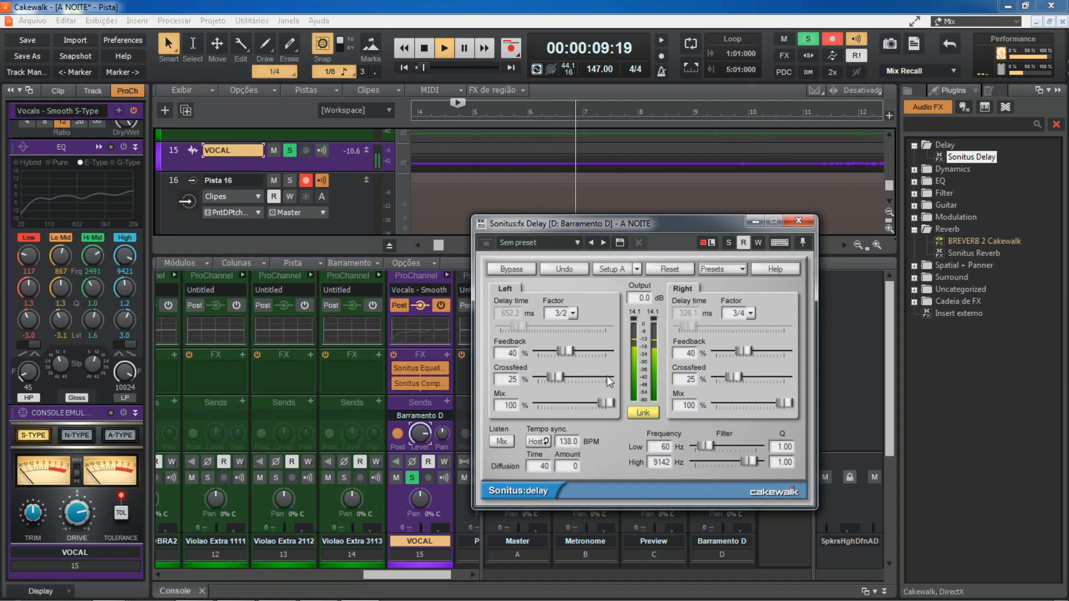
pyautogui.press('space')
# Step: Load the Short Rhythmic Delay 3 factory preset and audition it on the vocal
pyautogui.click(722, 269)
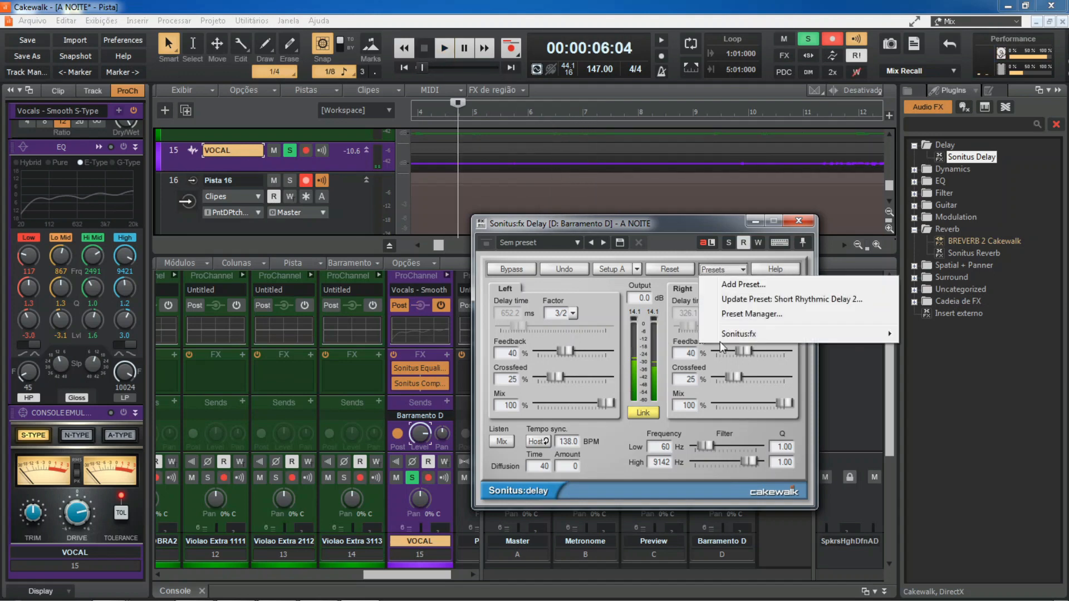
pyautogui.moveTo(724, 334)
pyautogui.click(599, 508)
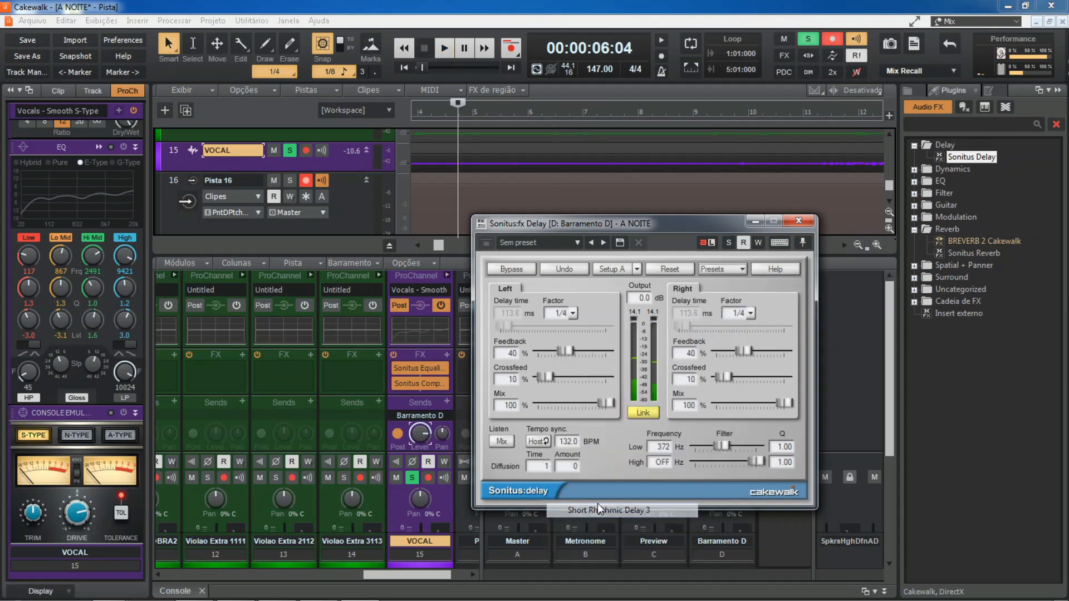
pyautogui.press('space')
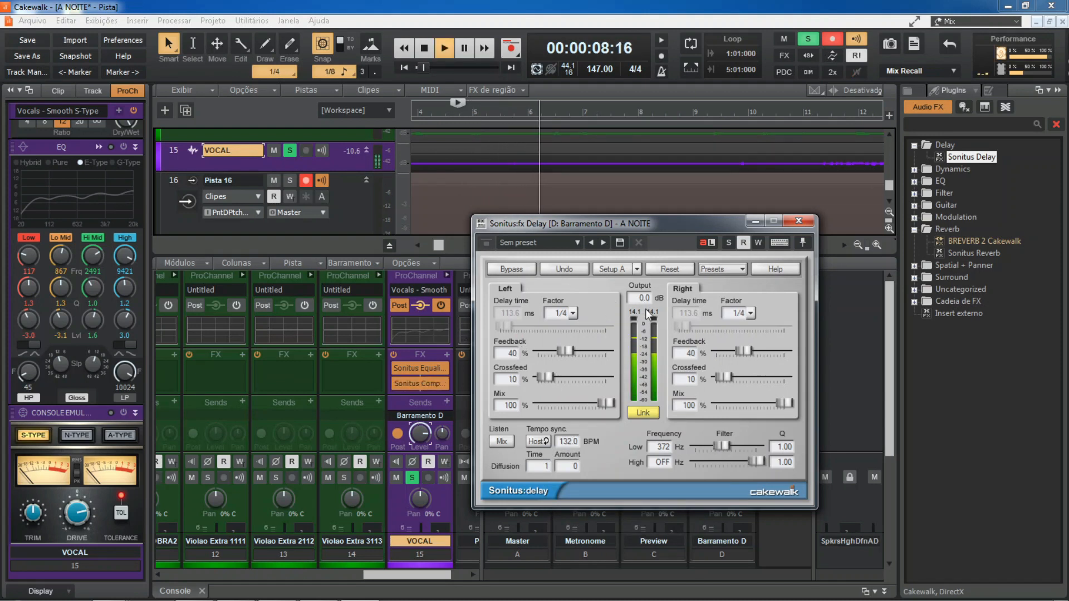
pyautogui.press('space')
# Step: Load The Rolling Bassdrum factory preset in the Sonitus Delay
pyautogui.click(721, 268)
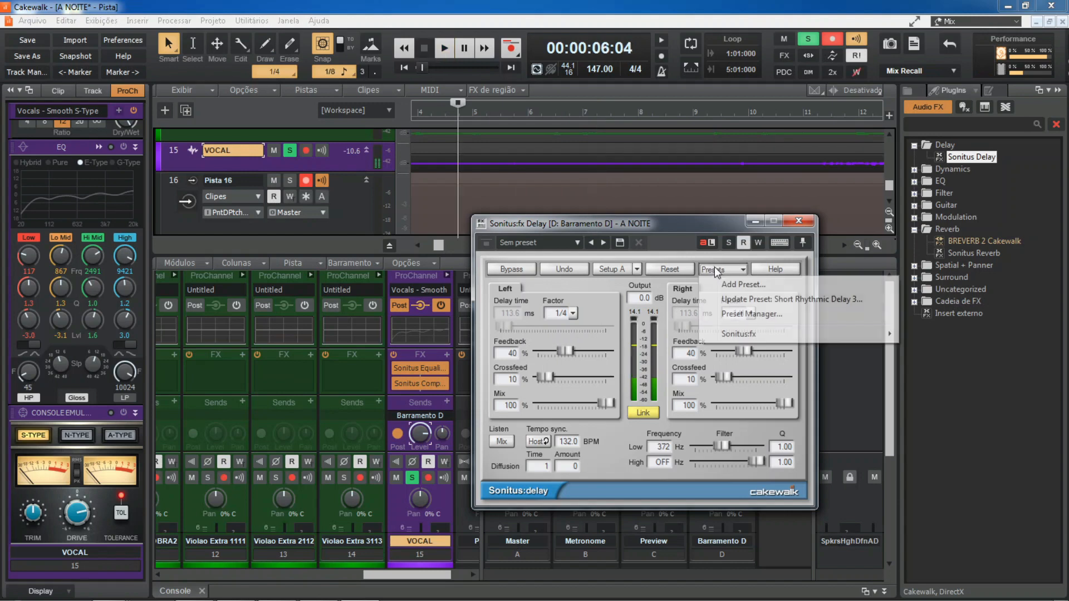
pyautogui.moveTo(726, 335)
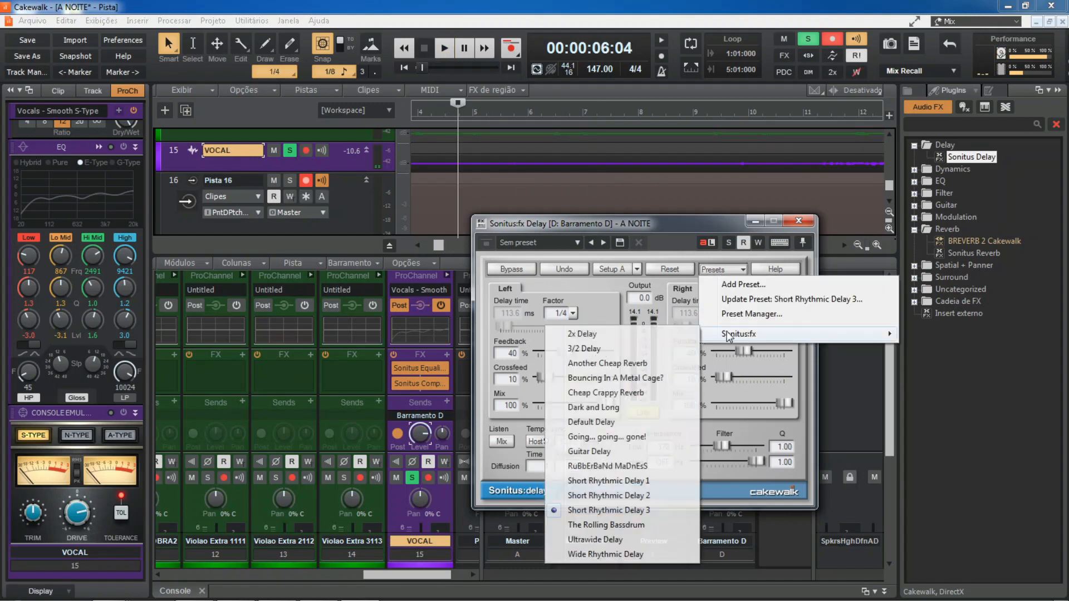
pyautogui.click(604, 525)
# Step: Load the Ultrawide Delay factory preset and audition it on the vocal
pyautogui.click(719, 269)
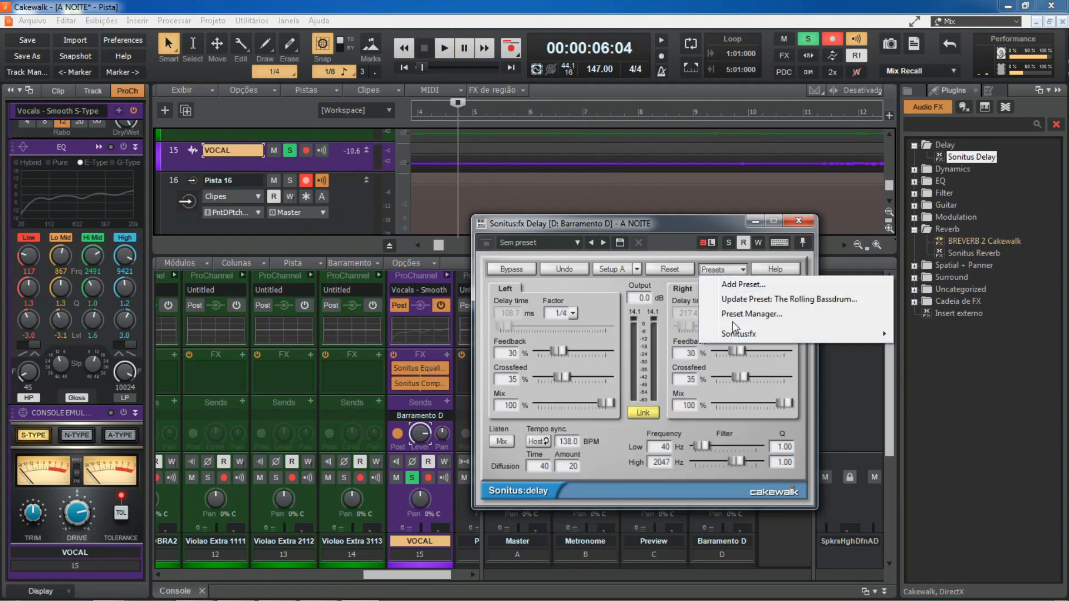
pyautogui.moveTo(733, 335)
pyautogui.click(582, 539)
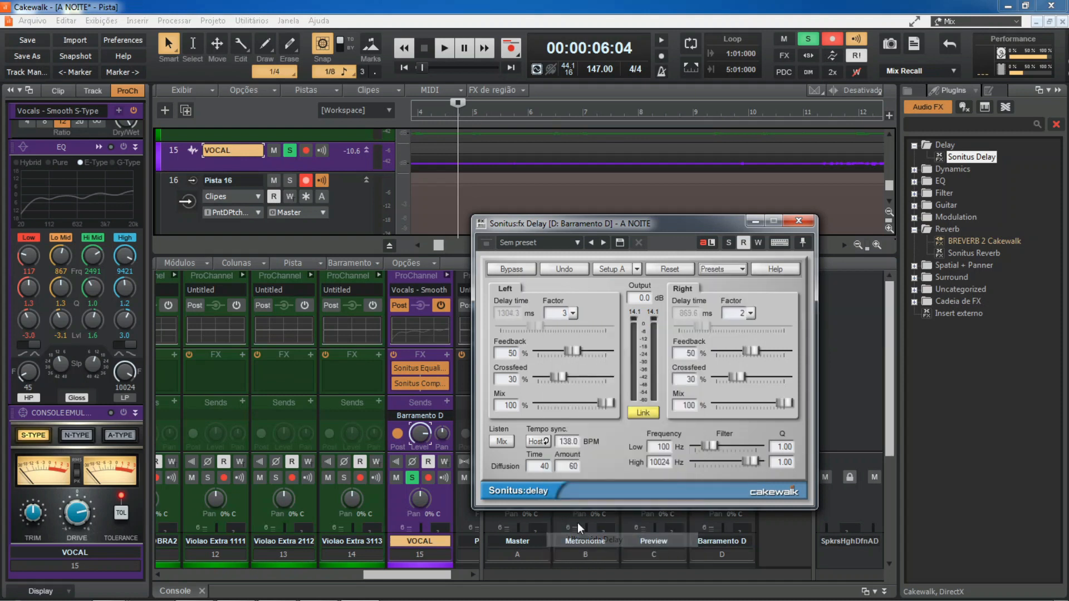
pyautogui.press('space')
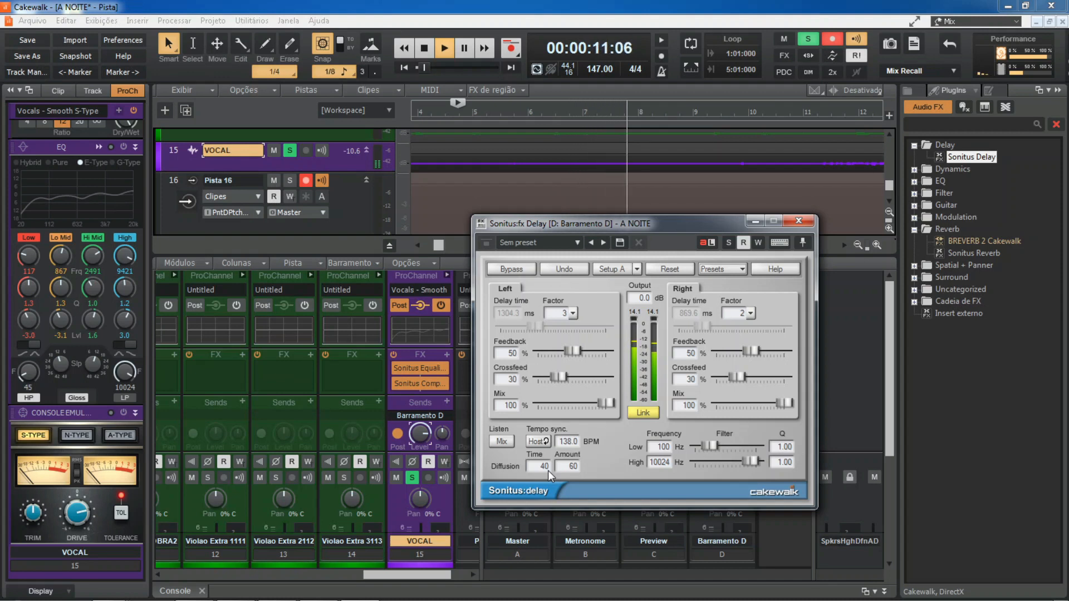
pyautogui.press('space')
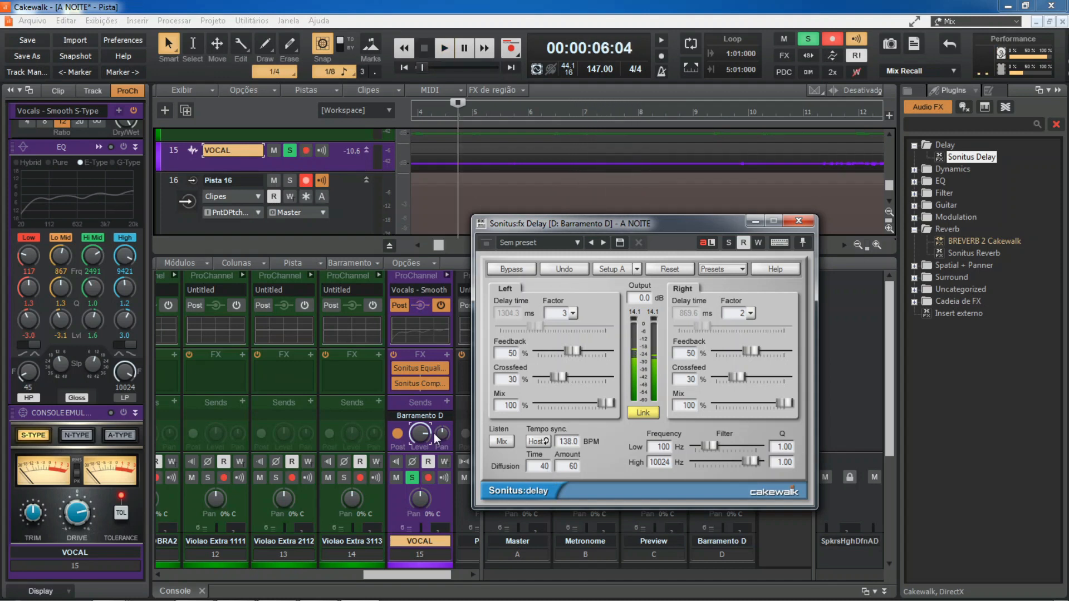
pyautogui.moveTo(407, 428)
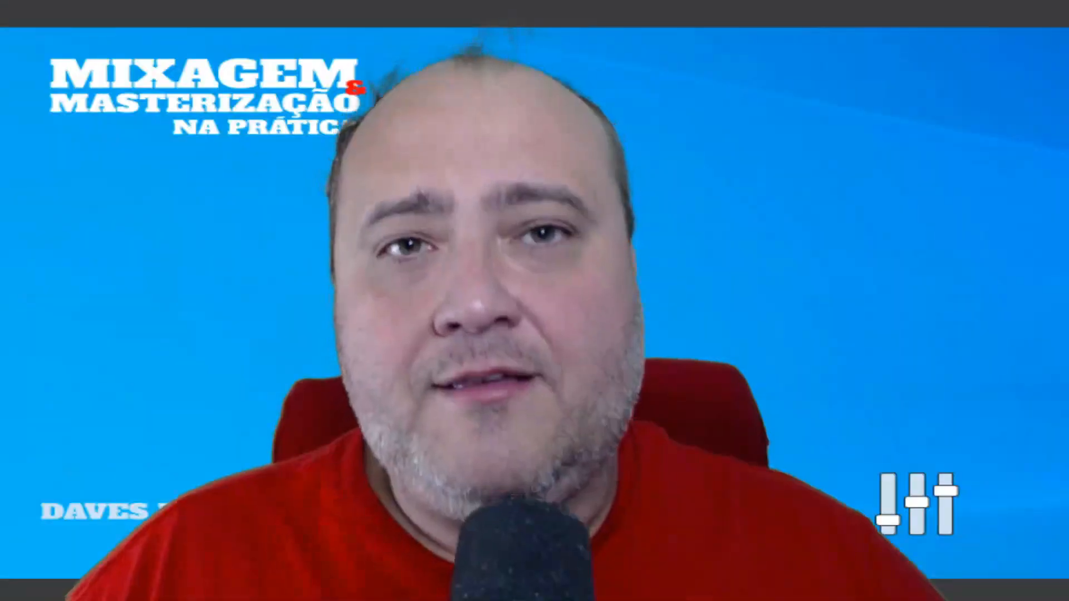